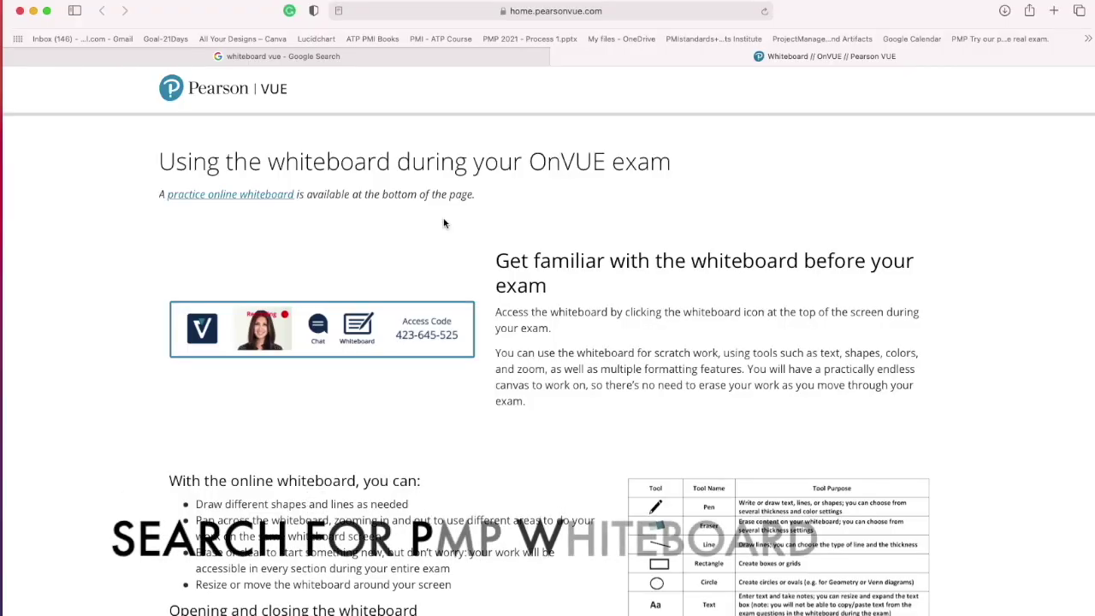
# Step: Review the whiteboard instructions and tool table, and go to the practice online whiteboard
pyautogui.click(233, 196)
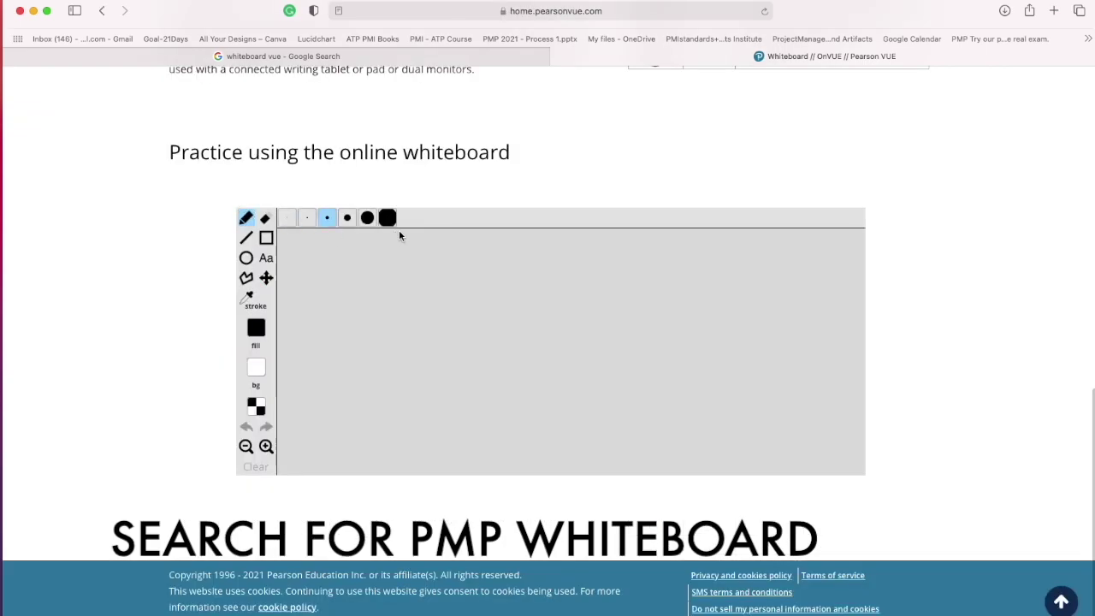
pyautogui.scroll(15, 496, 280)
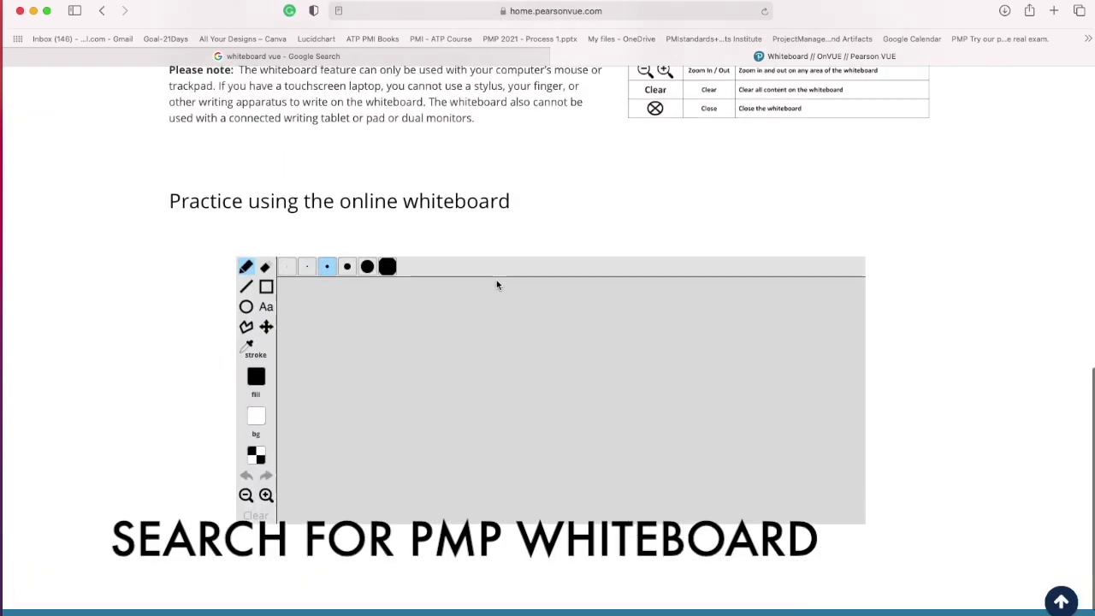
pyautogui.scroll(-6, 496, 279)
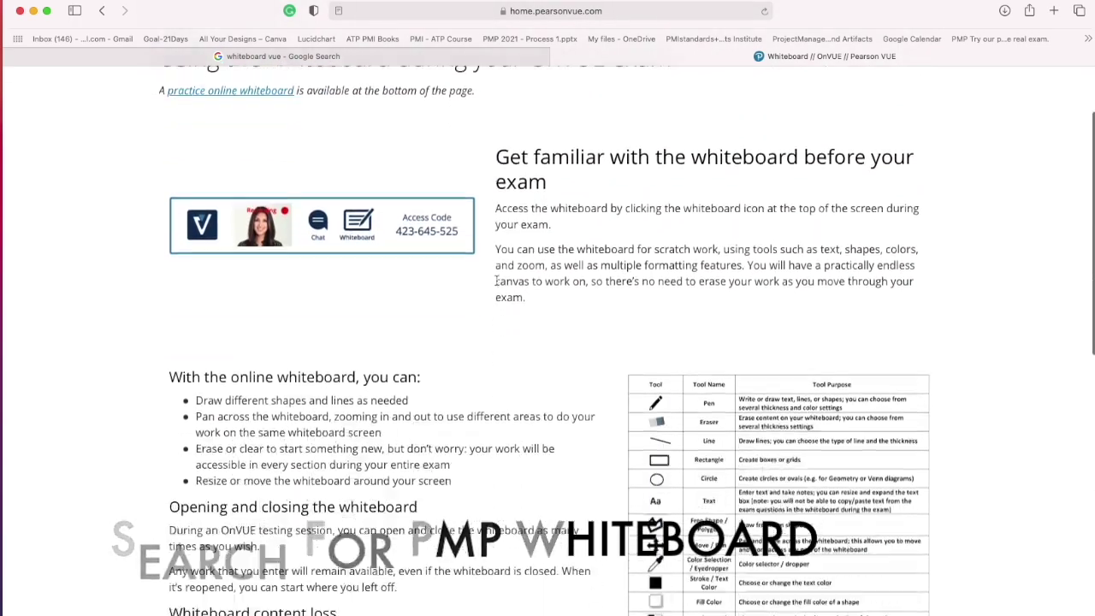
pyautogui.scroll(3, 659, 269)
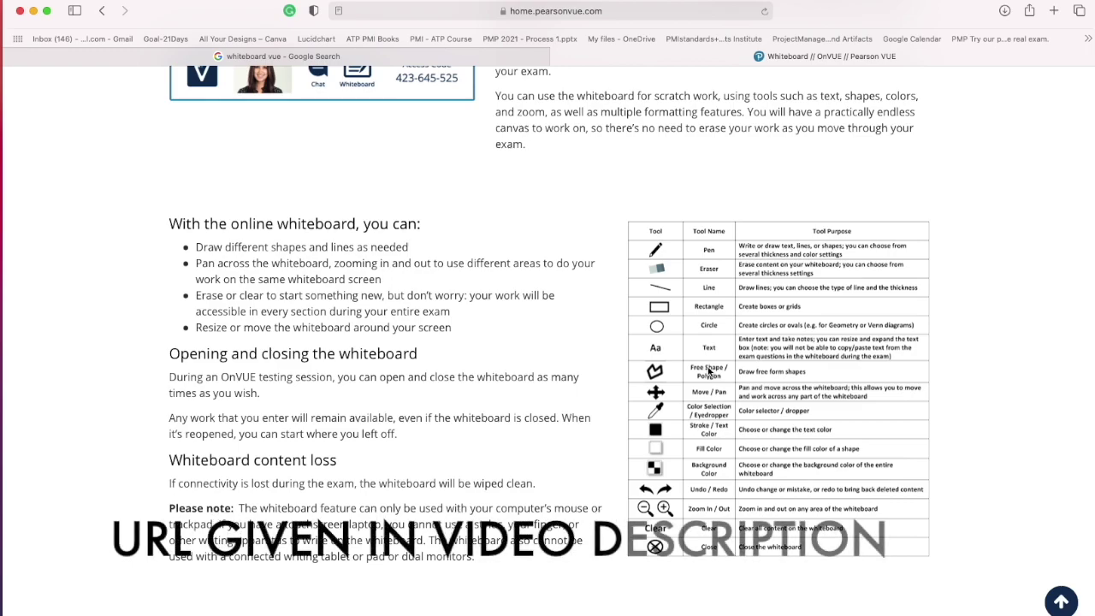
pyautogui.scroll(-8, 708, 369)
pyautogui.scroll(-4, 707, 371)
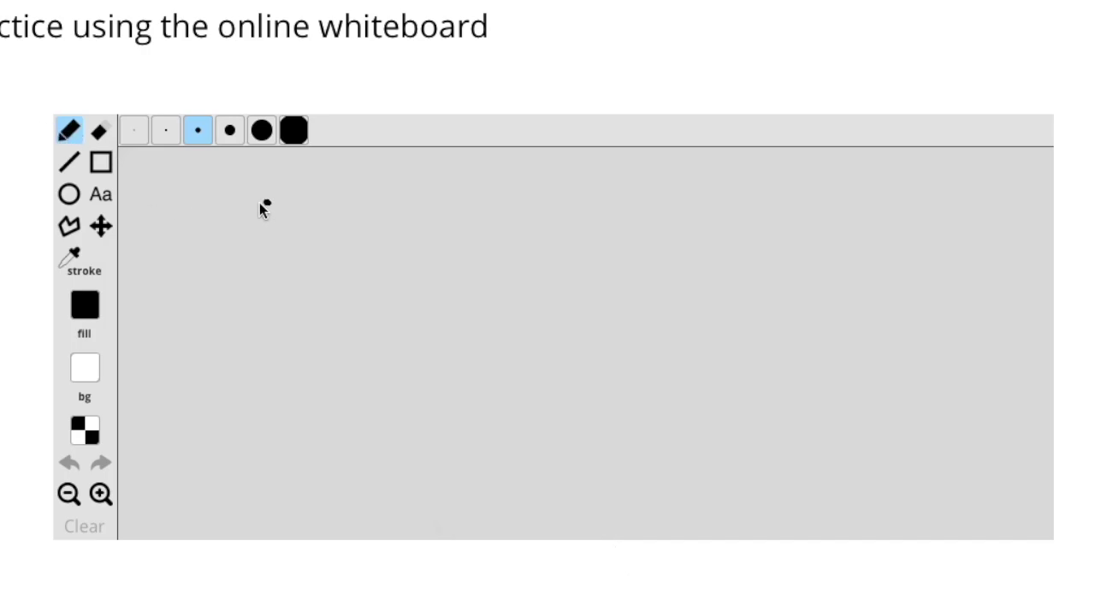
# Step: Handwrite the equation a+b+c=0 with the Pen tool and sketch a freehand triangle to its right
pyautogui.moveTo(270, 216); pyautogui.dragTo(322, 225)
pyautogui.moveTo(356, 190); pyautogui.dragTo(356, 227)
pyautogui.moveTo(406, 212)
pyautogui.mouseDown()
pyautogui.moveTo(446, 210)
pyautogui.moveTo(432, 241)
pyautogui.mouseUp()
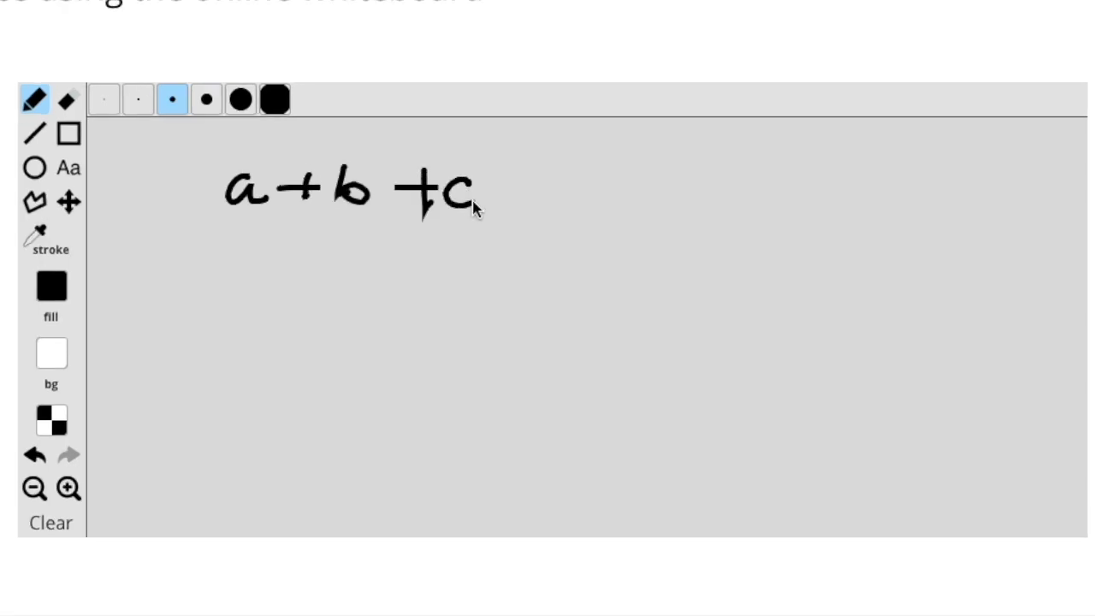
pyautogui.moveTo(511, 187); pyautogui.dragTo(534, 189)
pyautogui.moveTo(511, 198)
pyautogui.mouseDown()
pyautogui.moveTo(562, 199)
pyautogui.moveTo(597, 172)
pyautogui.mouseUp()
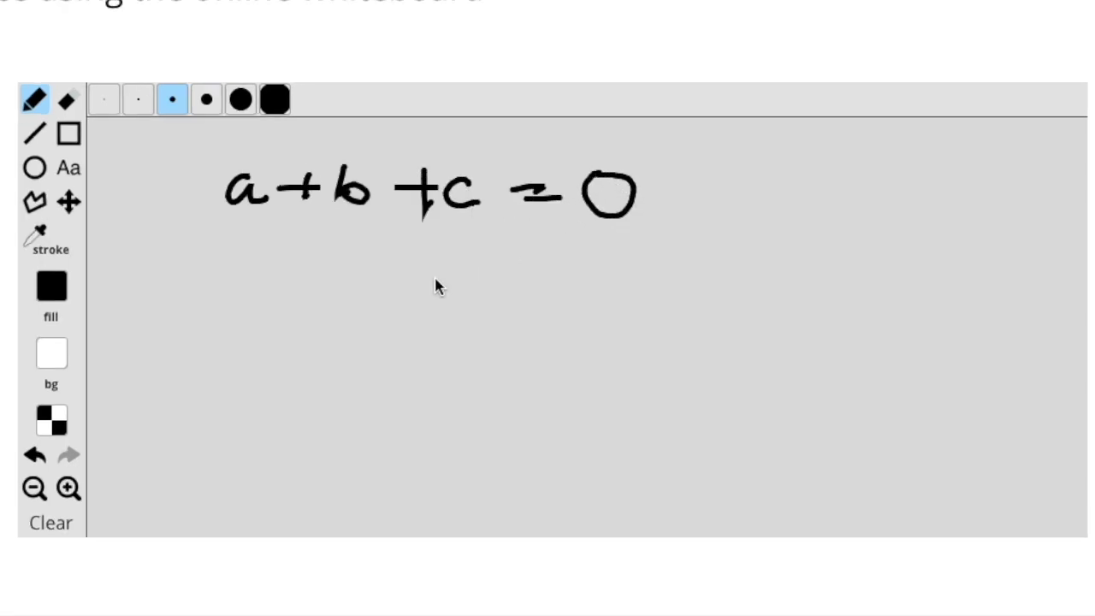
pyautogui.moveTo(826, 169)
pyautogui.mouseDown()
pyautogui.moveTo(782, 245)
pyautogui.moveTo(867, 278)
pyautogui.mouseUp()
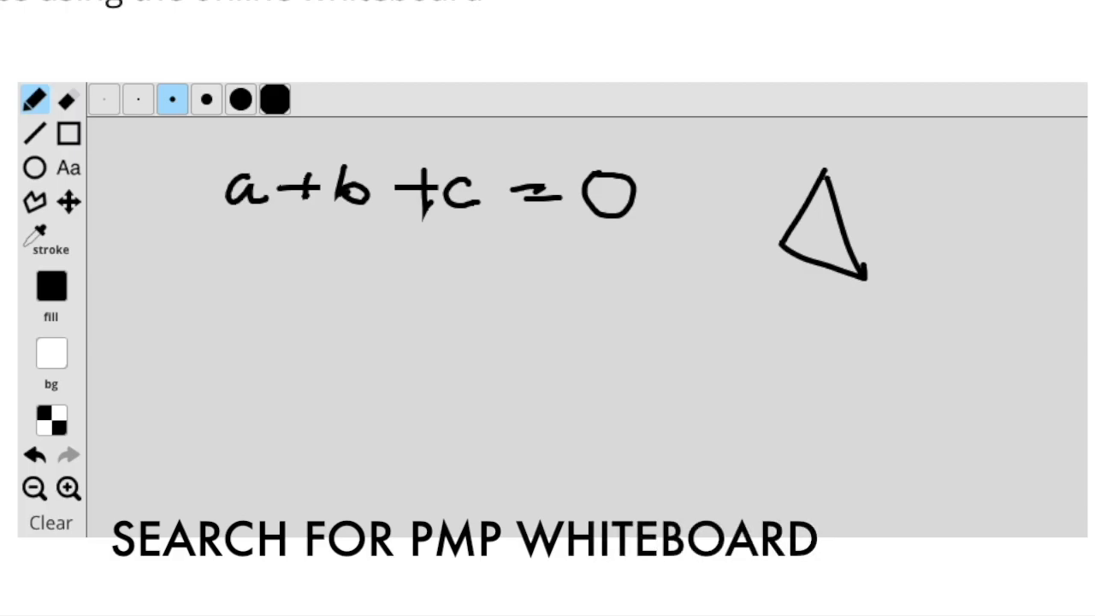
# Step: Draw a rectangle below the equation and two circles in a row to its right
pyautogui.click(74, 143)
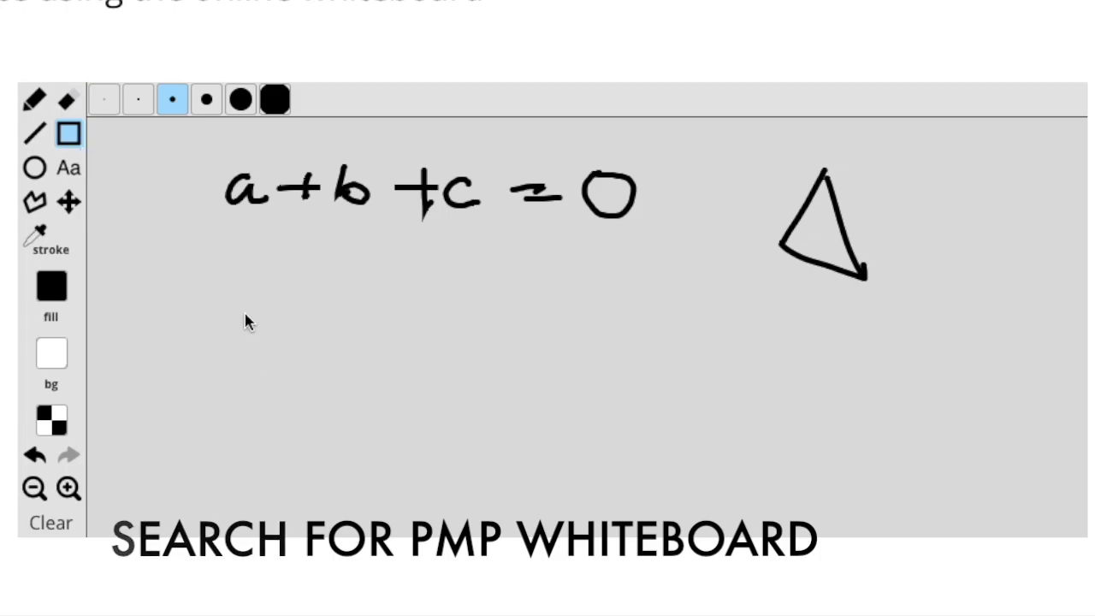
pyautogui.moveTo(245, 314); pyautogui.dragTo(355, 379)
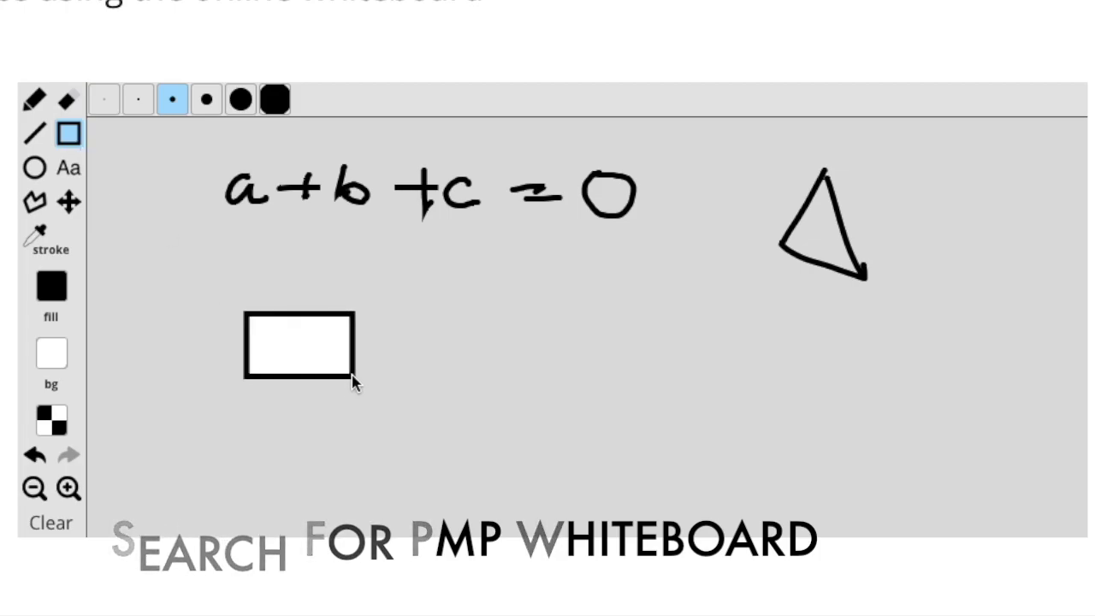
pyautogui.click(35, 168)
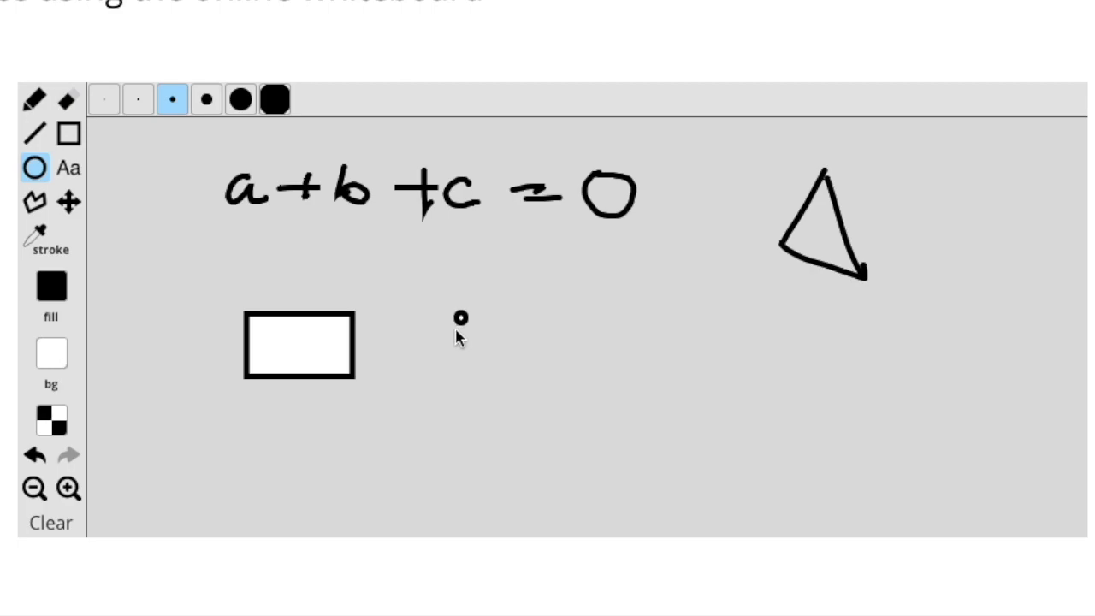
pyautogui.moveTo(455, 329); pyautogui.dragTo(539, 378)
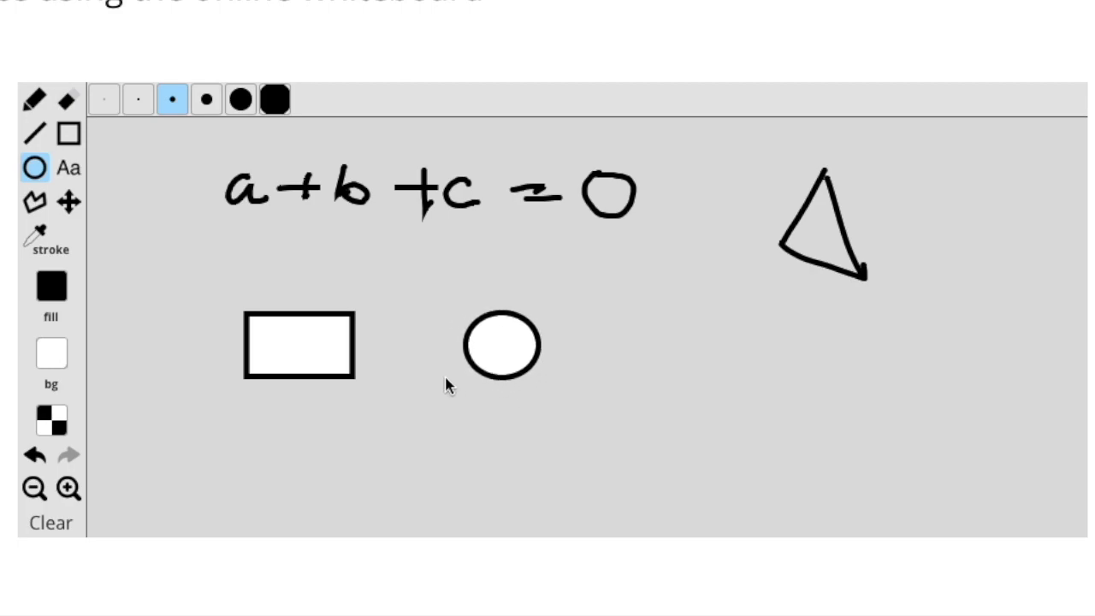
pyautogui.moveTo(636, 309); pyautogui.dragTo(720, 396)
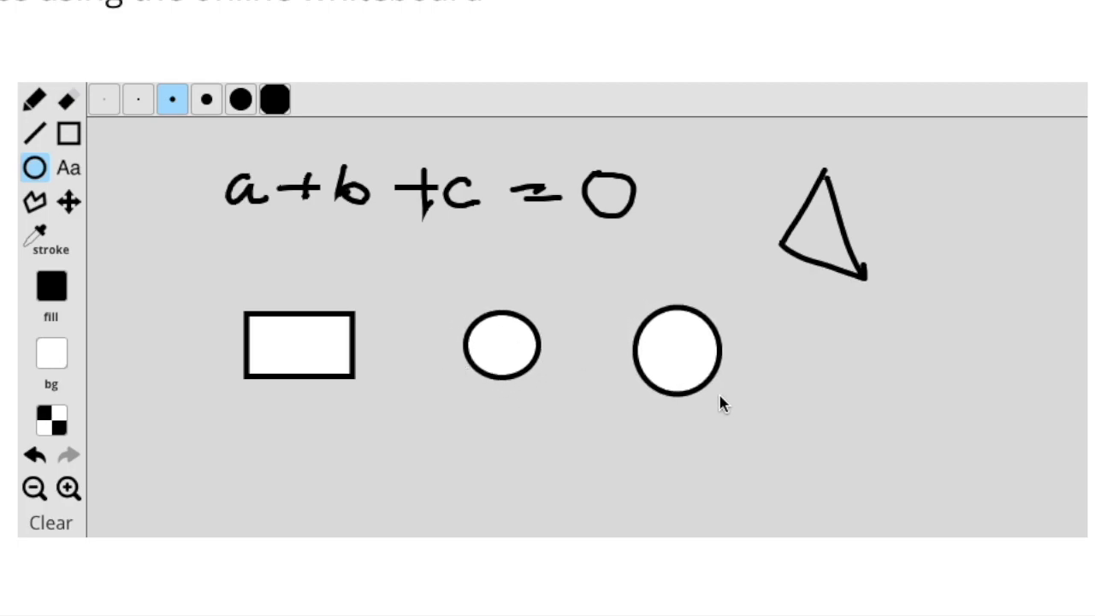
# Step: Connect the rectangle and both circles with straight lines, and add another line extending right from the last circle
pyautogui.click(35, 134)
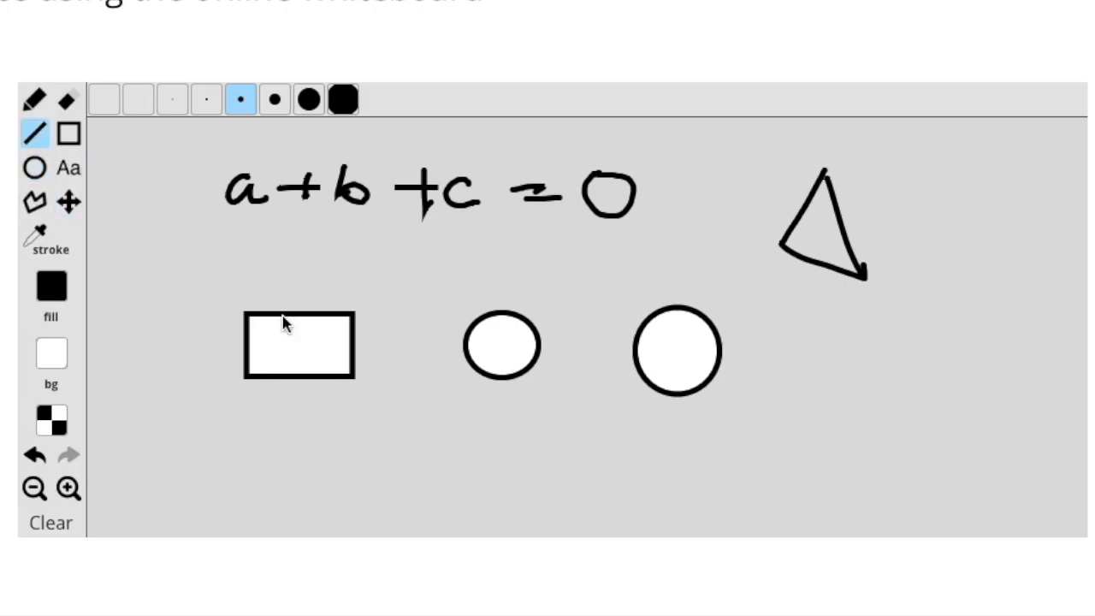
pyautogui.moveTo(356, 341); pyautogui.dragTo(463, 347)
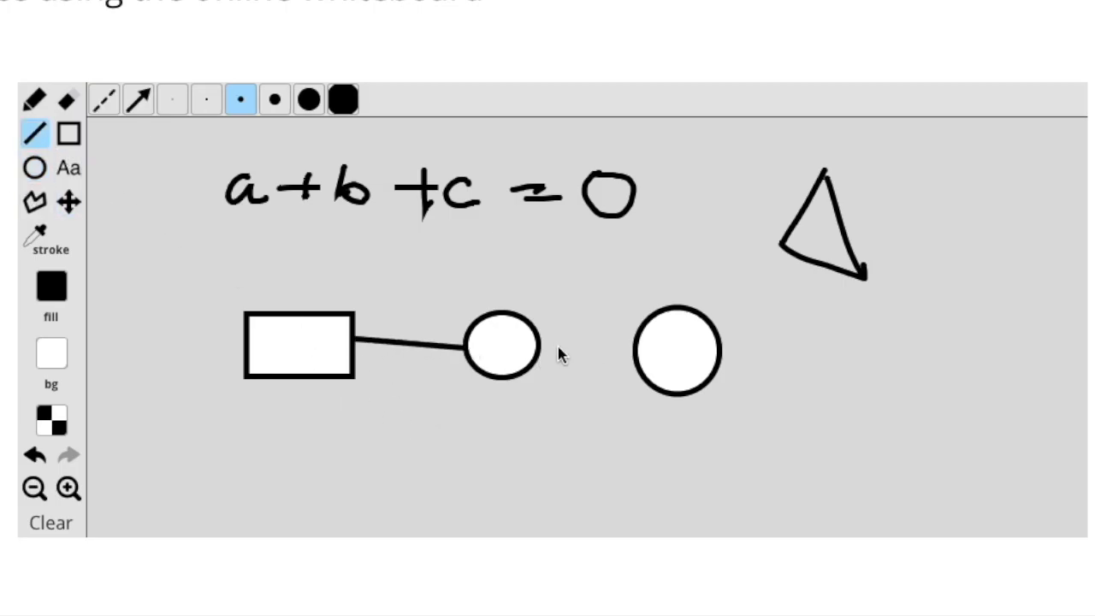
pyautogui.moveTo(537, 346); pyautogui.dragTo(643, 347)
pyautogui.moveTo(724, 344); pyautogui.dragTo(844, 343)
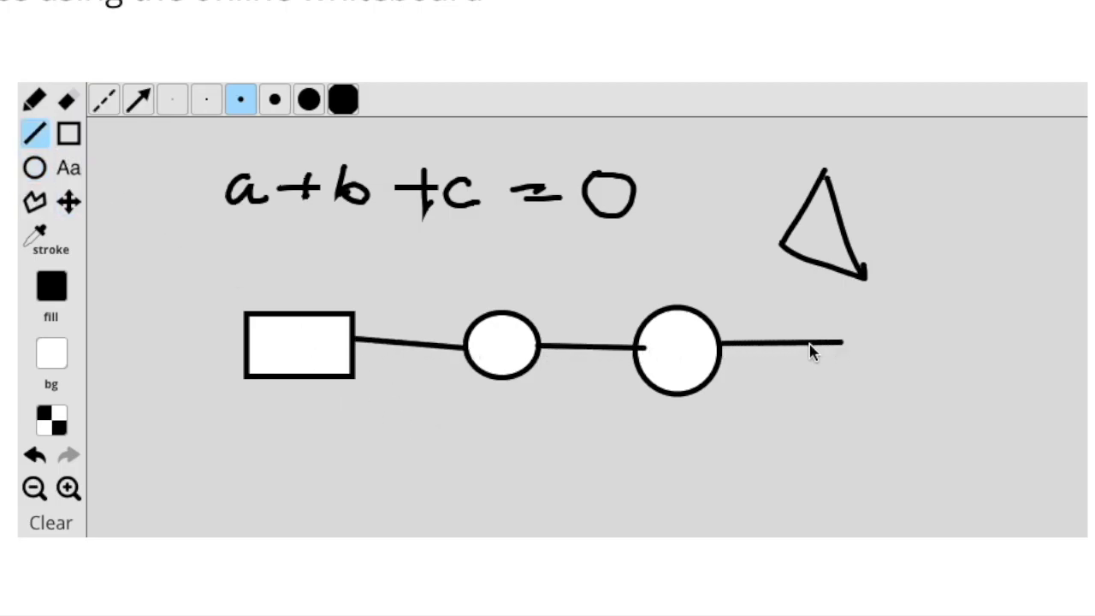
# Step: Add the text "fdgdfg" in the rectangle and "45345" in the first circle
pyautogui.click(68, 168)
pyautogui.click(284, 340)
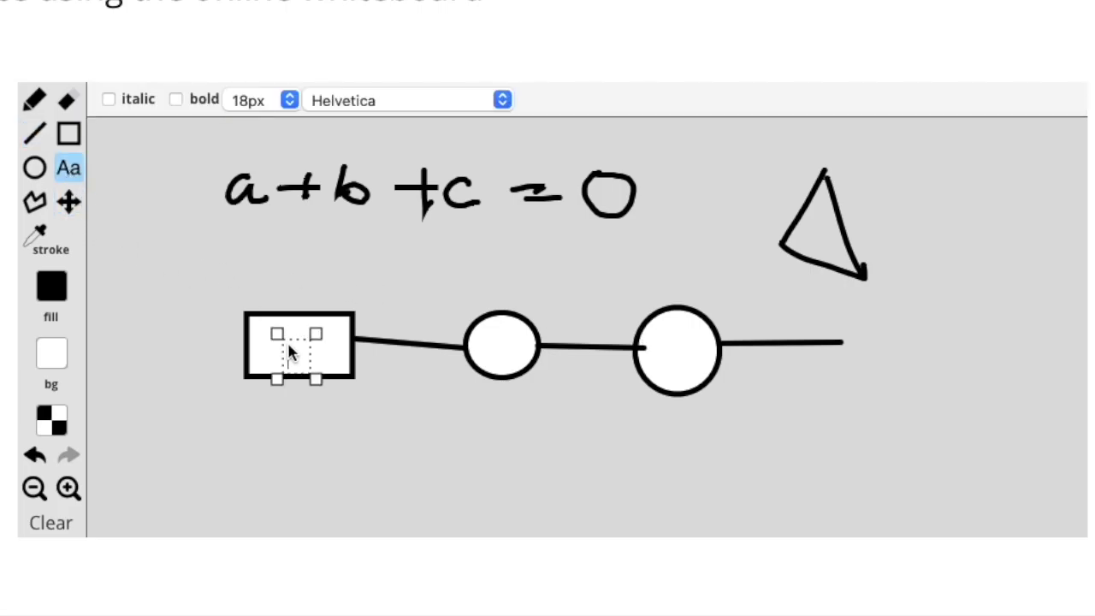
pyautogui.write('fdgdfg')
pyautogui.click(493, 344)
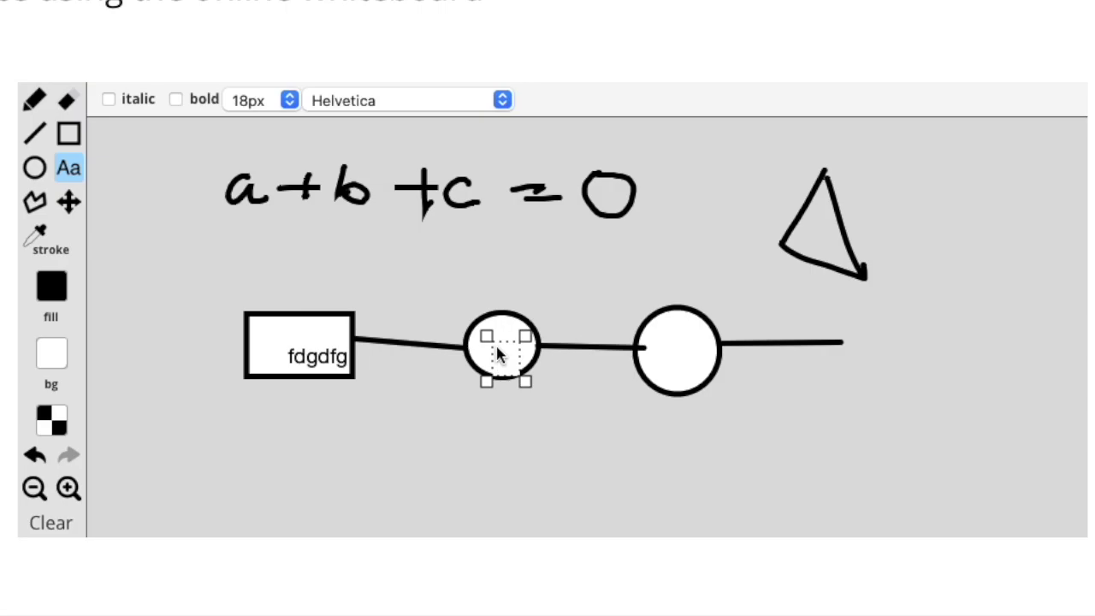
pyautogui.write('45345')
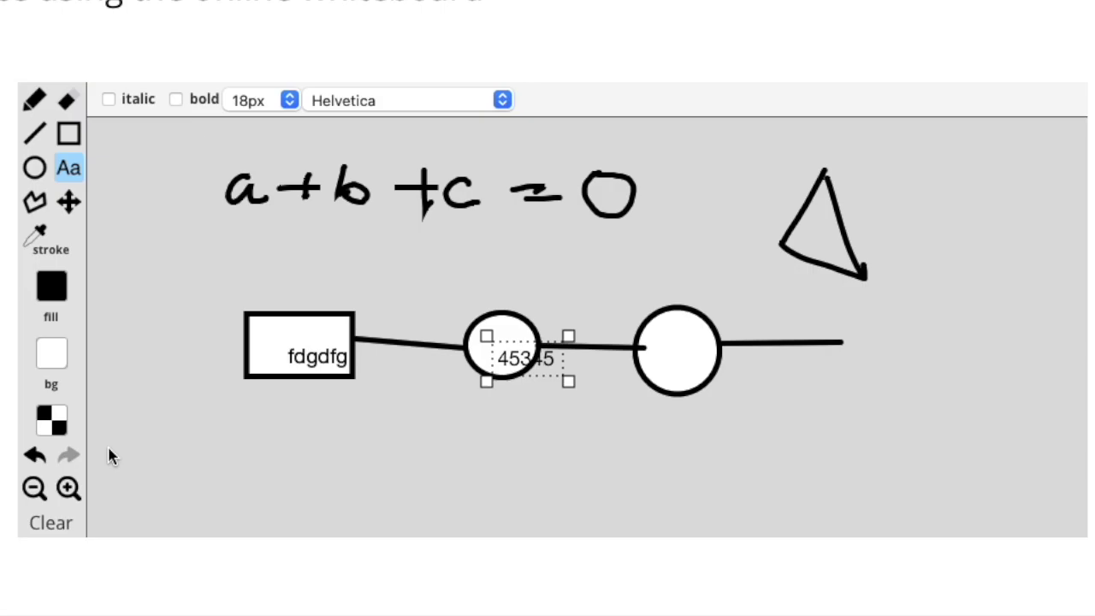
# Step: Draw a freehand "a" with a wavy tail below the equation and a loopy scribble left of the rectangle
pyautogui.click(31, 103)
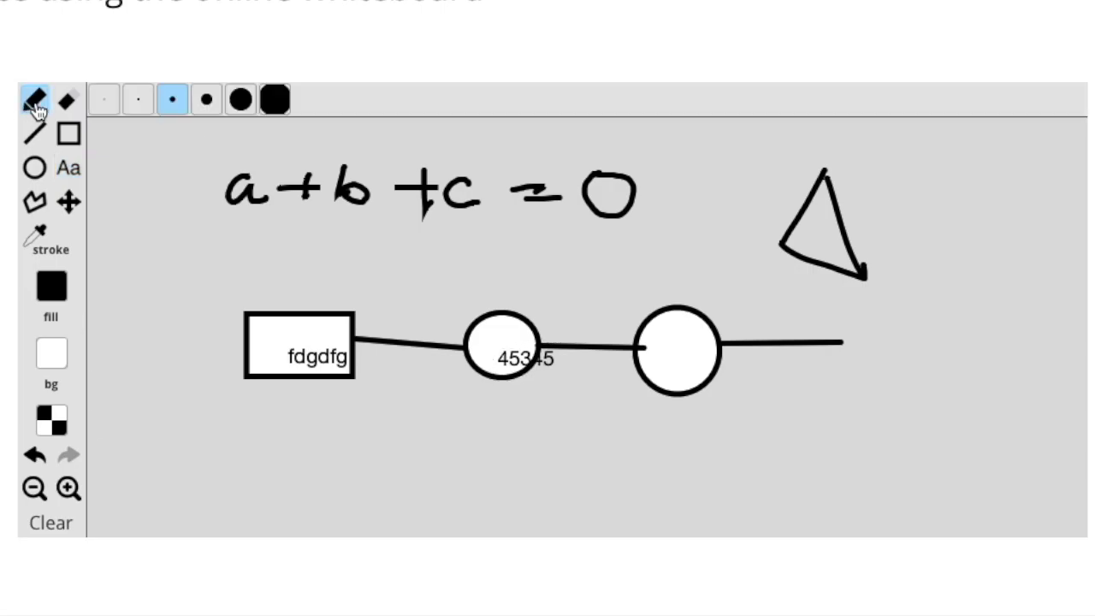
pyautogui.moveTo(181, 250)
pyautogui.mouseDown()
pyautogui.moveTo(157, 268)
pyautogui.moveTo(226, 255)
pyautogui.moveTo(325, 262)
pyautogui.mouseUp()
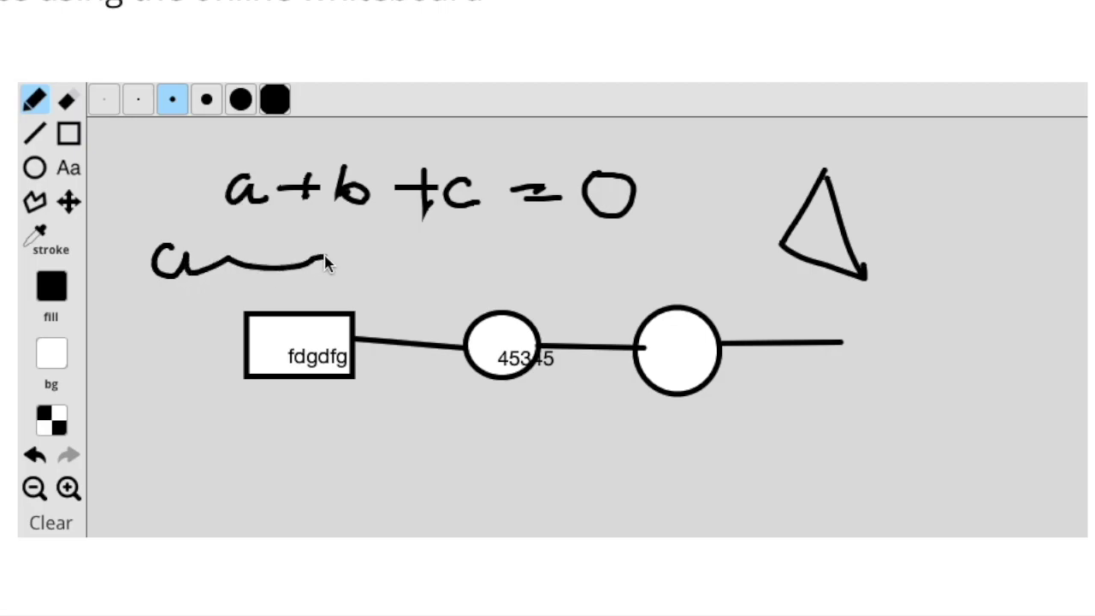
pyautogui.moveTo(170, 378)
pyautogui.mouseDown()
pyautogui.moveTo(142, 379)
pyautogui.moveTo(214, 467)
pyautogui.mouseUp()
# Step: Erase the loopy scribble left of the rectangle using a thicker eraser, and try out redo and undo
pyautogui.click(67, 101)
pyautogui.moveTo(156, 354)
pyautogui.mouseDown()
pyautogui.moveTo(163, 341)
pyautogui.moveTo(158, 382)
pyautogui.mouseUp()
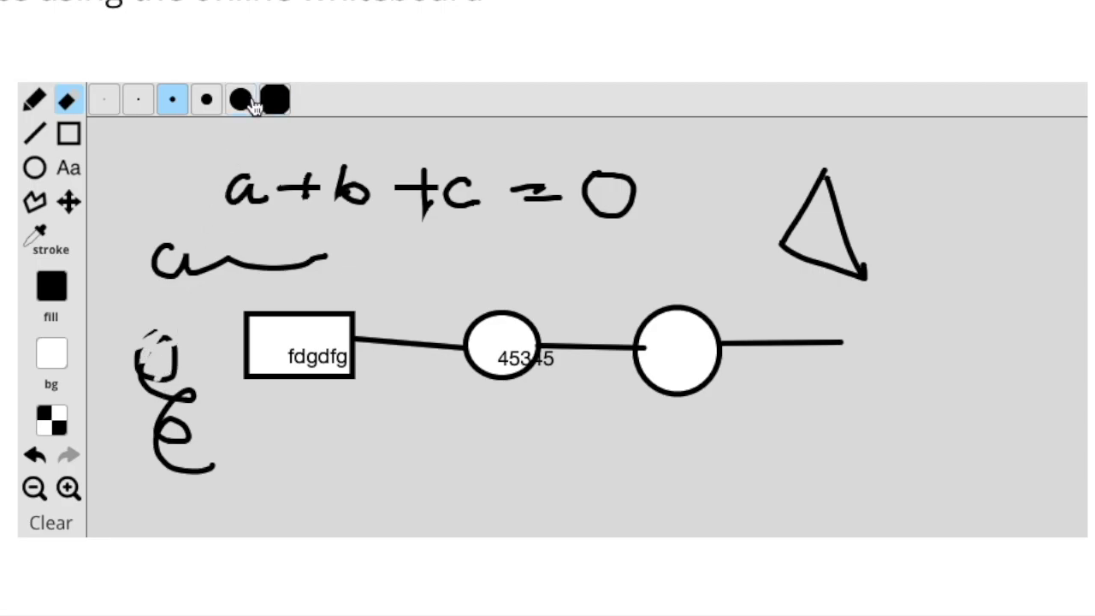
pyautogui.click(210, 103)
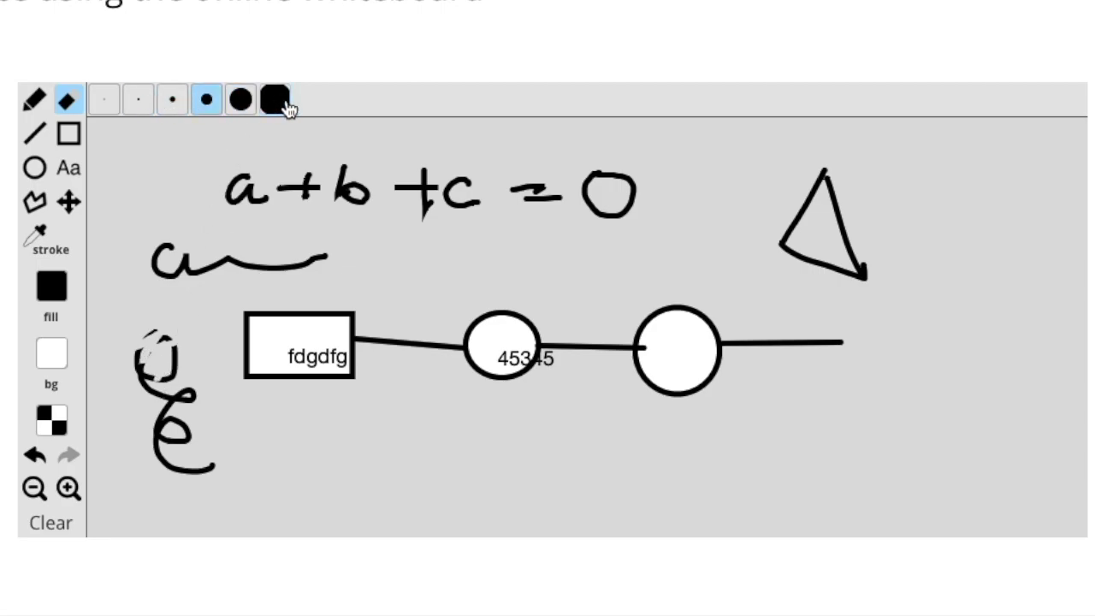
pyautogui.moveTo(117, 321)
pyautogui.mouseDown()
pyautogui.moveTo(144, 359)
pyautogui.moveTo(135, 385)
pyautogui.moveTo(171, 432)
pyautogui.moveTo(175, 398)
pyautogui.moveTo(188, 448)
pyautogui.moveTo(214, 477)
pyautogui.mouseUp()
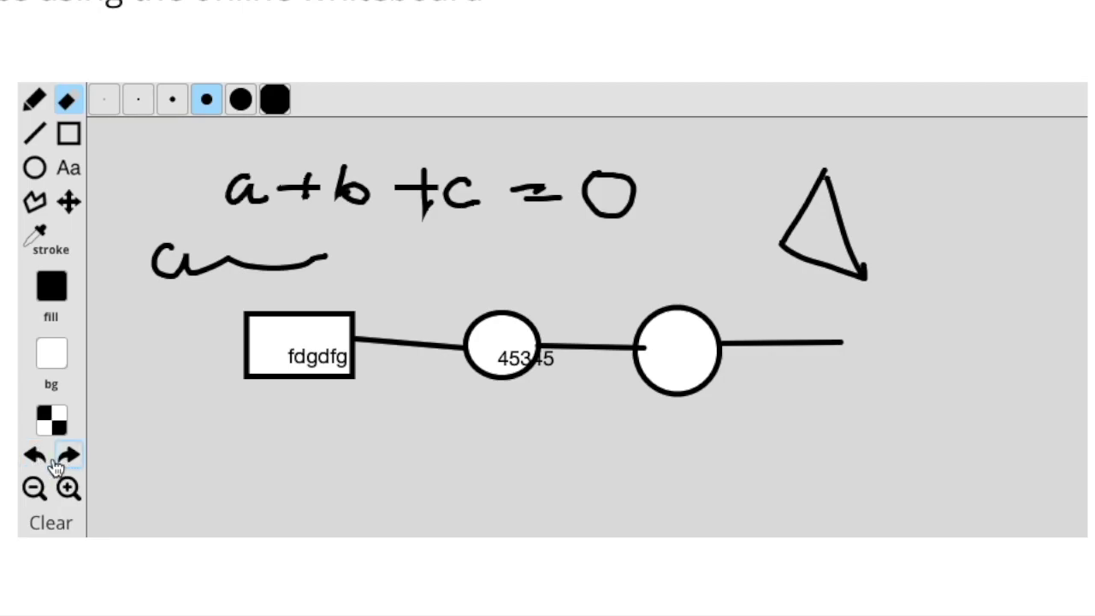
pyautogui.click(68, 455)
pyautogui.click(34, 456)
# Step: Draw two straight lines in the empty canvas above the diagram and handwrite an expression starting with a+b below them
pyautogui.click(34, 489)
pyautogui.click(34, 489)
pyautogui.click(34, 489)
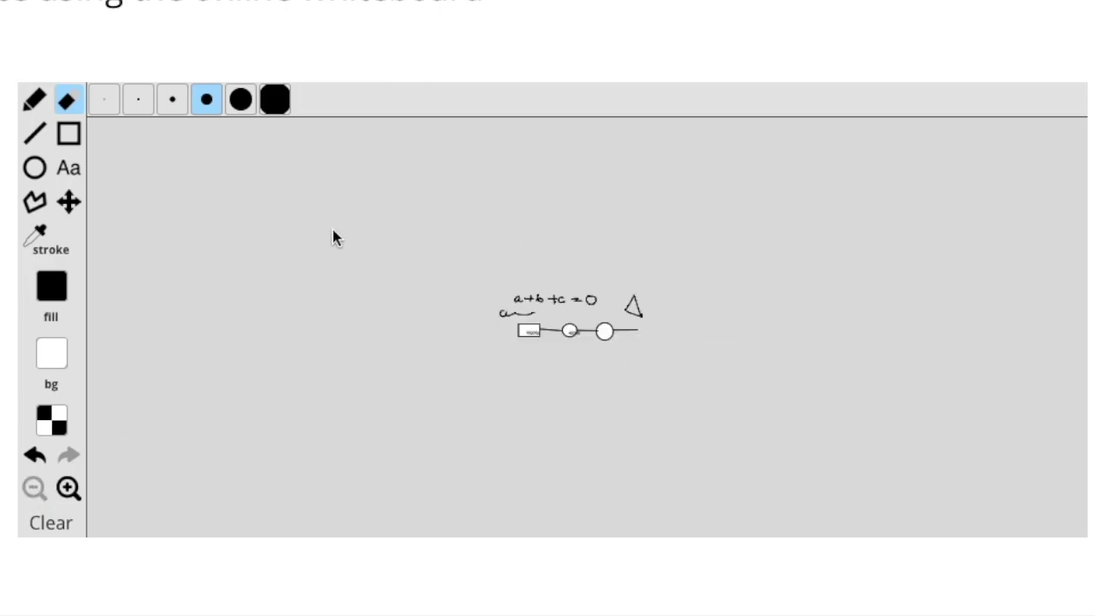
pyautogui.click(35, 133)
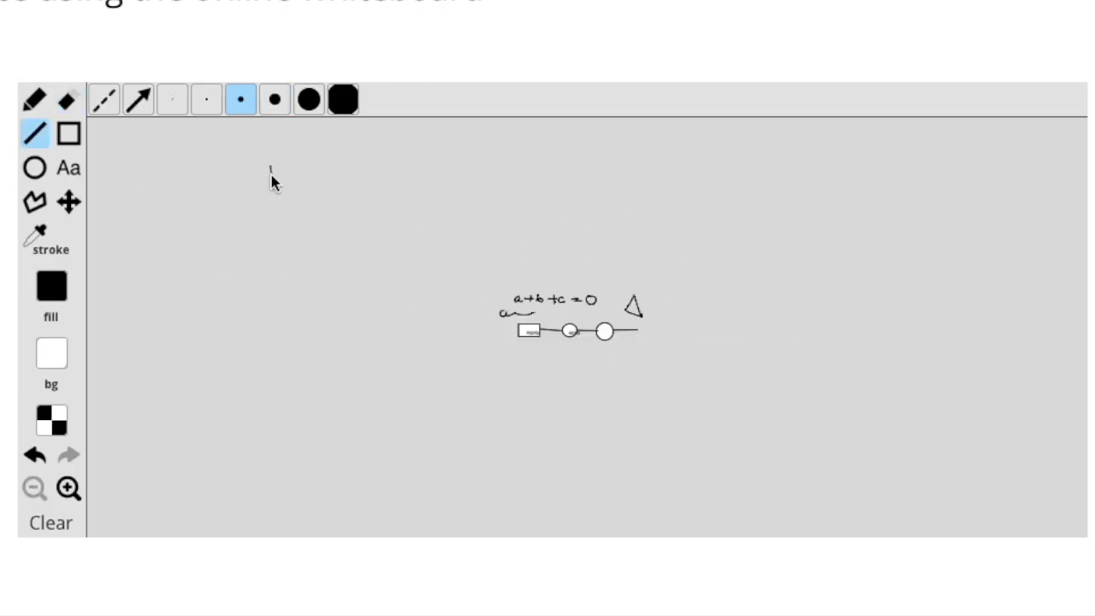
pyautogui.moveTo(352, 174); pyautogui.dragTo(550, 206)
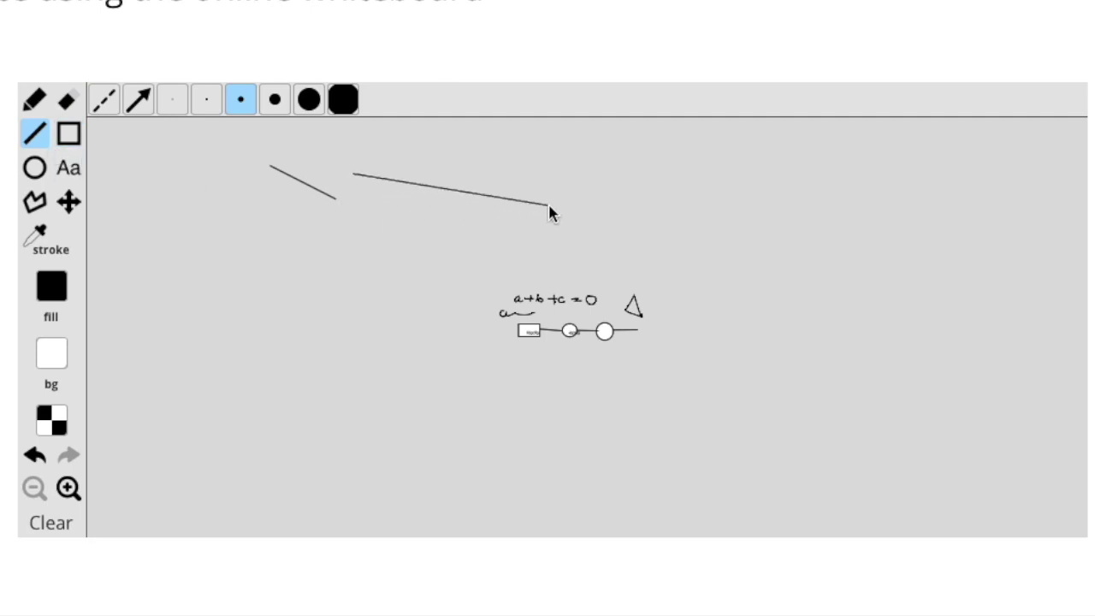
pyautogui.click(34, 100)
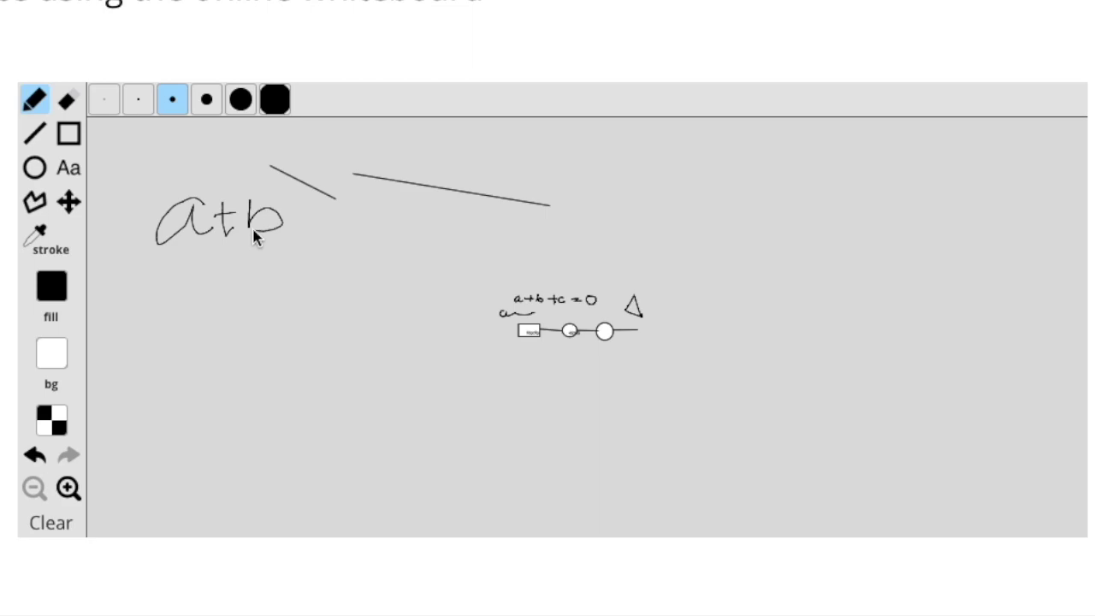
pyautogui.moveTo(301, 209); pyautogui.dragTo(368, 205)
# Step: Zoom in on the diagram and shift the canvas around with the Move tool
pyautogui.click(69, 488)
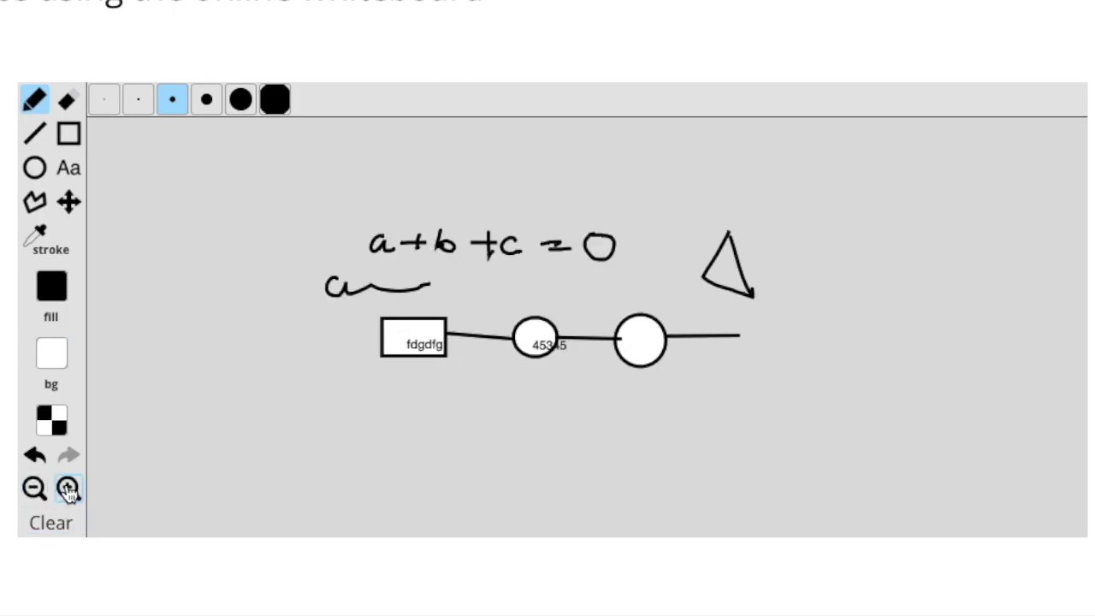
pyautogui.click(72, 202)
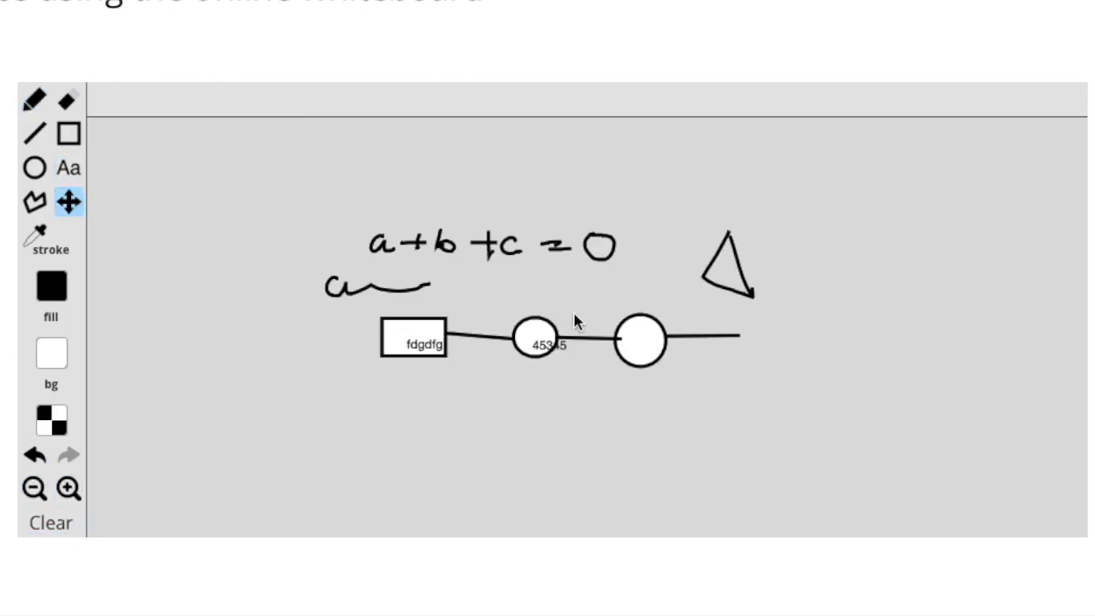
pyautogui.moveTo(576, 320)
pyautogui.mouseDown()
pyautogui.moveTo(921, 332)
pyautogui.moveTo(337, 276)
pyautogui.moveTo(659, 296)
pyautogui.moveTo(495, 280)
pyautogui.mouseUp()
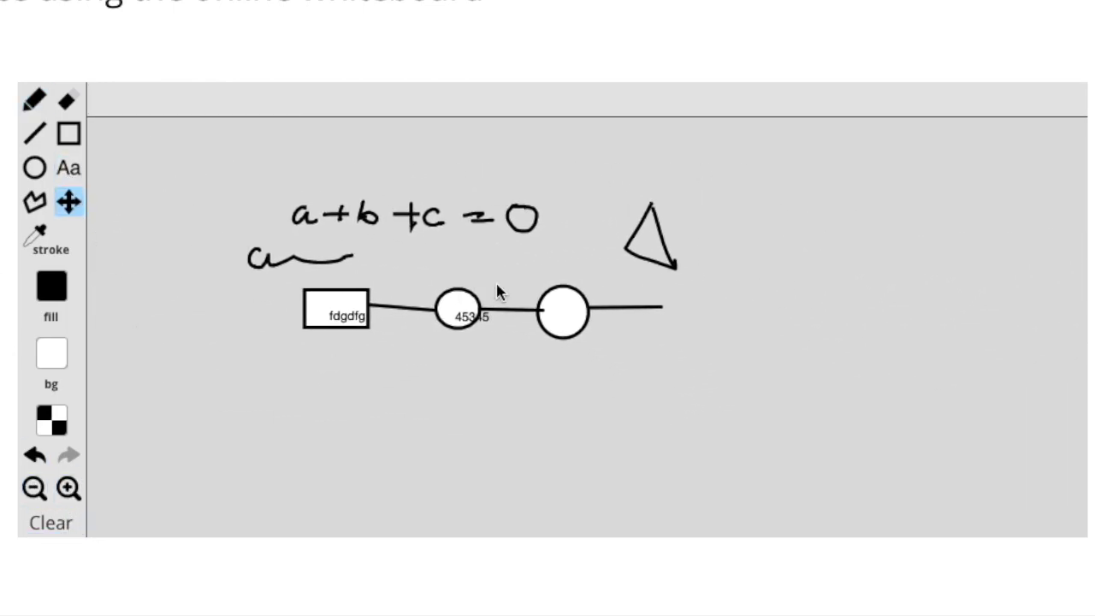
pyautogui.moveTo(446, 225)
pyautogui.mouseDown()
pyautogui.moveTo(633, 338)
pyautogui.moveTo(565, 254)
pyautogui.mouseUp()
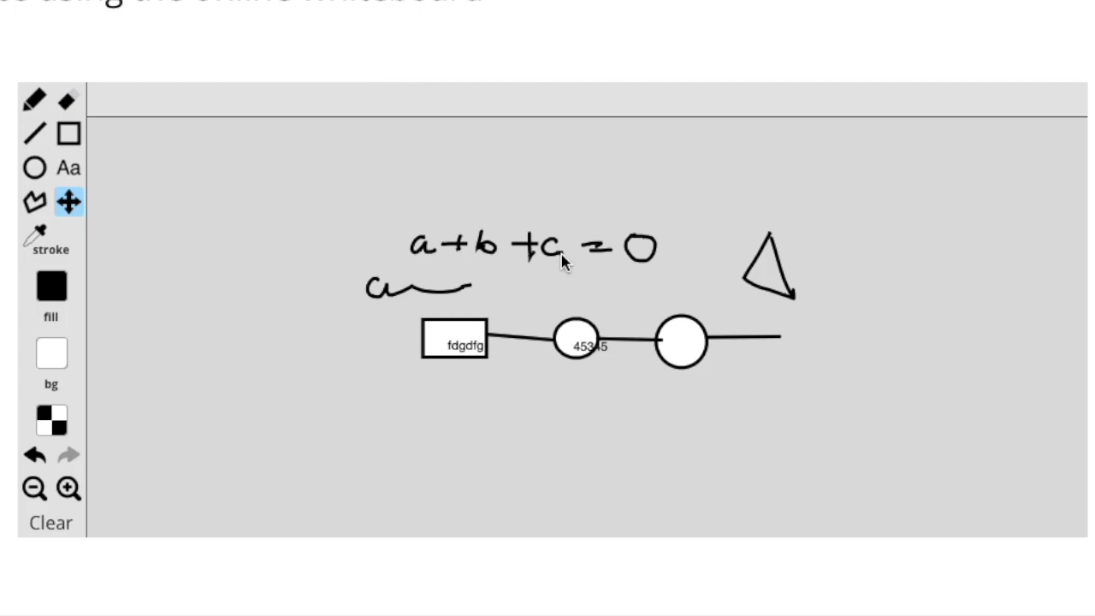
# Step: Draw a self-crossing multi-cornered polygon with the Polygon tool in the empty area left of the rectangle and equation
pyautogui.click(35, 203)
pyautogui.click(287, 354)
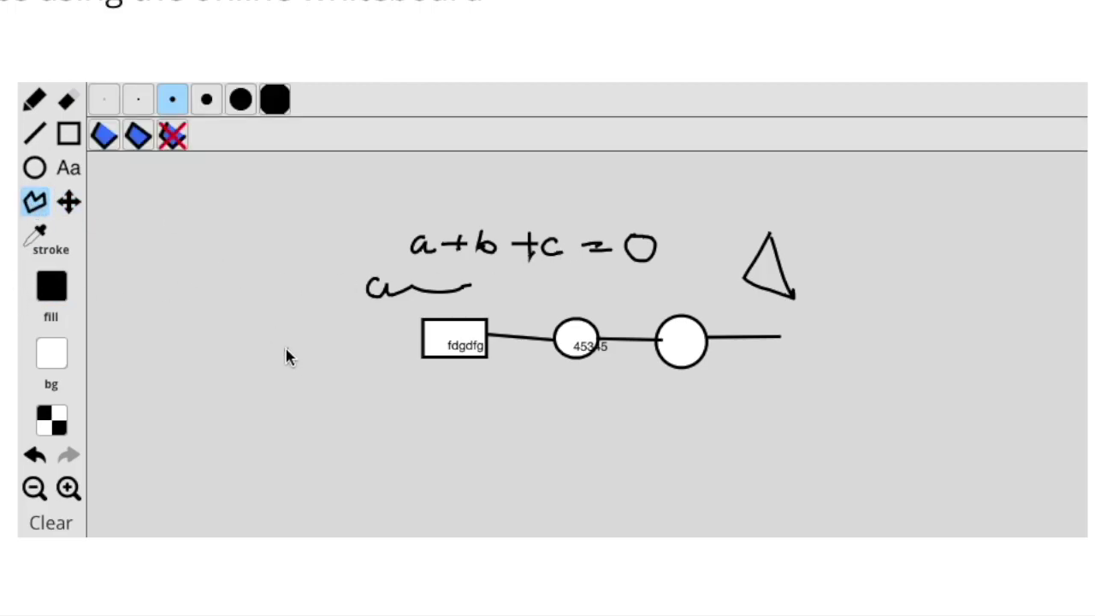
pyautogui.click(205, 316)
pyautogui.click(289, 278)
pyautogui.click(249, 390)
pyautogui.click(344, 395)
pyautogui.click(342, 293)
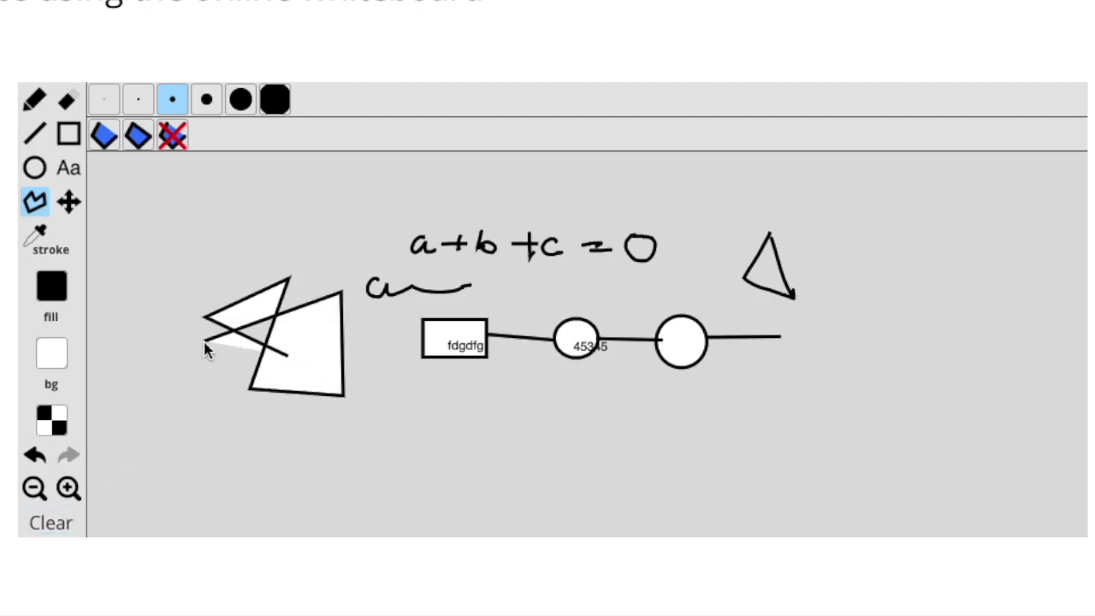
pyautogui.click(203, 340)
pyautogui.click(192, 224)
pyautogui.click(313, 254)
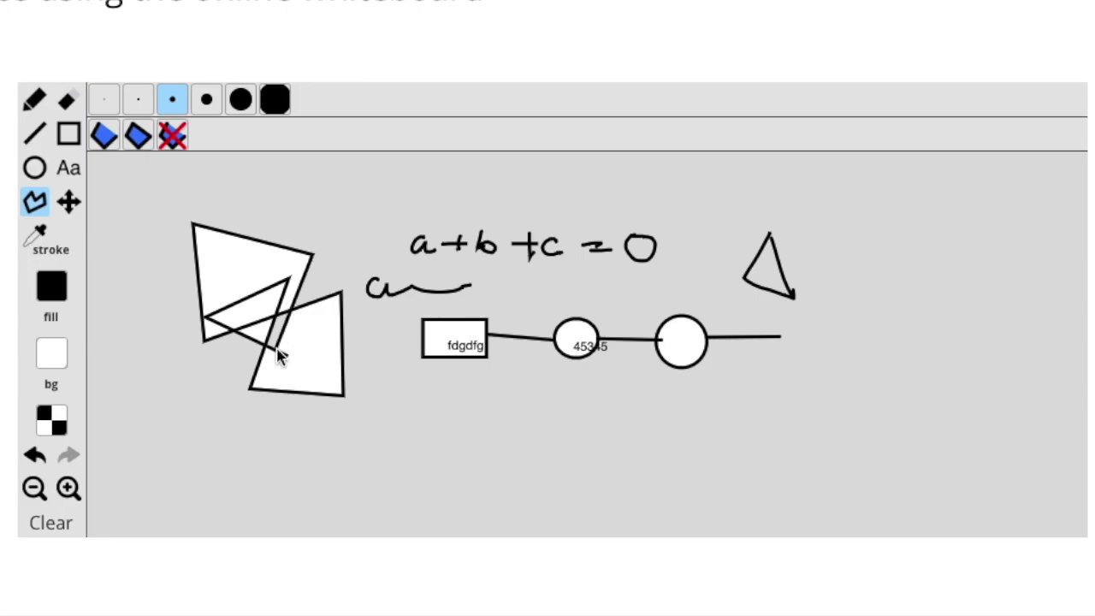
pyautogui.click(322, 455)
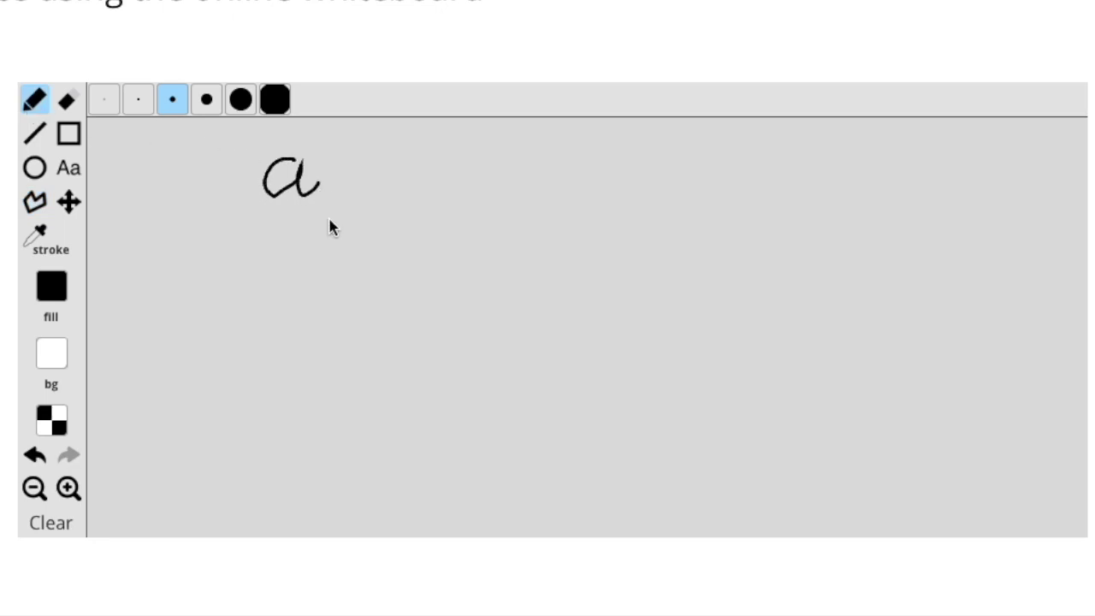
# Step: Erase the handwritten letter "a" from the canvas
pyautogui.click(67, 102)
pyautogui.moveTo(288, 165); pyautogui.dragTo(322, 183)
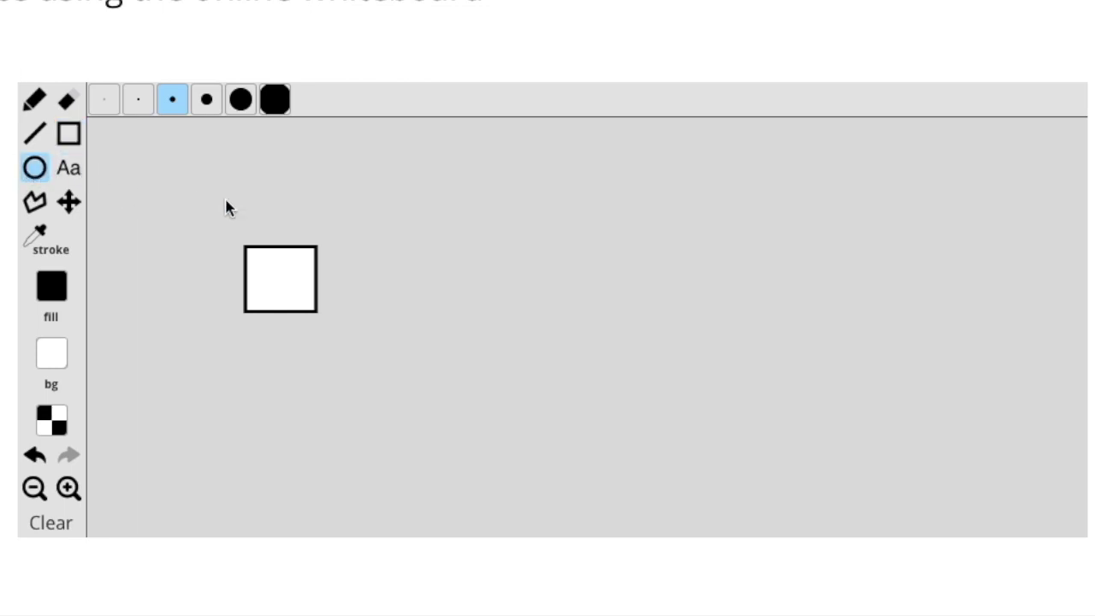
# Step: Draw an ellipse to the right of the square, and label the square "4545" and the ellipse "43535"
pyautogui.moveTo(444, 256); pyautogui.dragTo(531, 321)
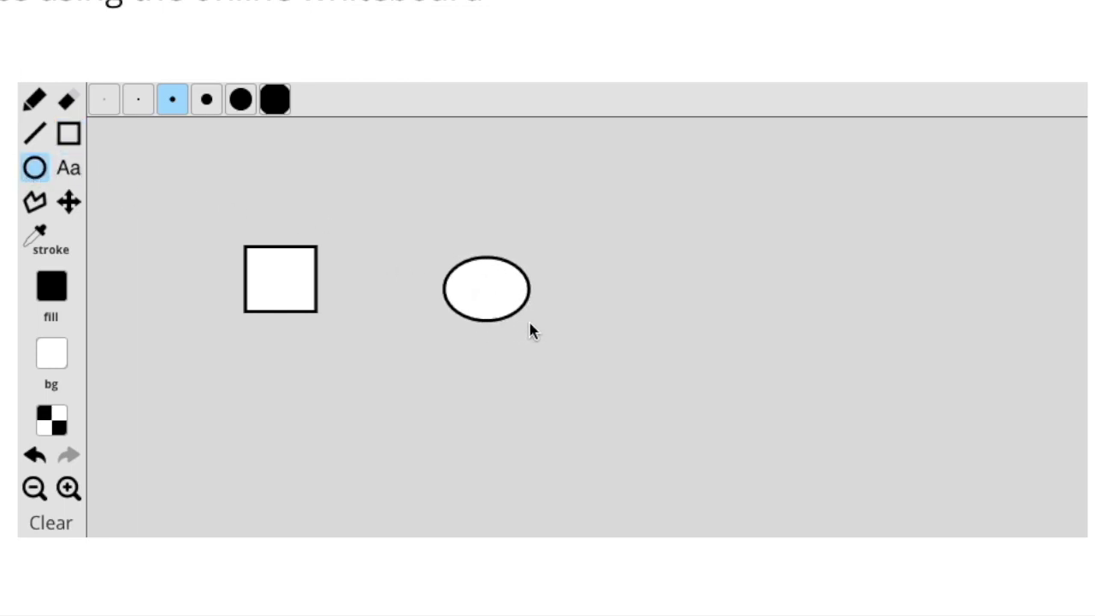
pyautogui.click(74, 174)
pyautogui.click(276, 267)
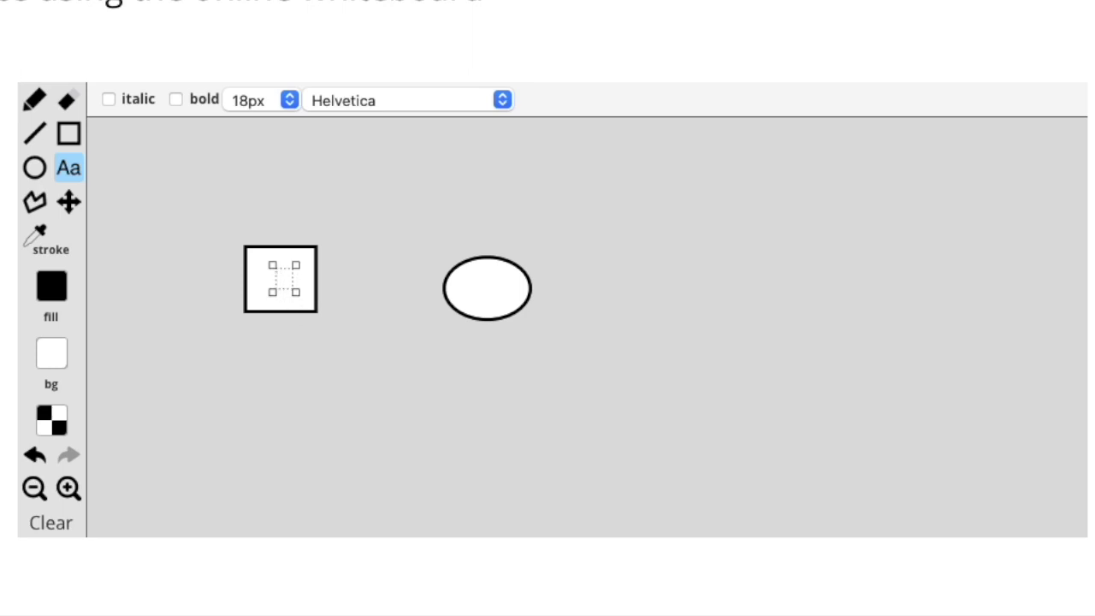
pyautogui.write('4545')
pyautogui.click(482, 290)
pyautogui.click(484, 288)
pyautogui.write('43535')
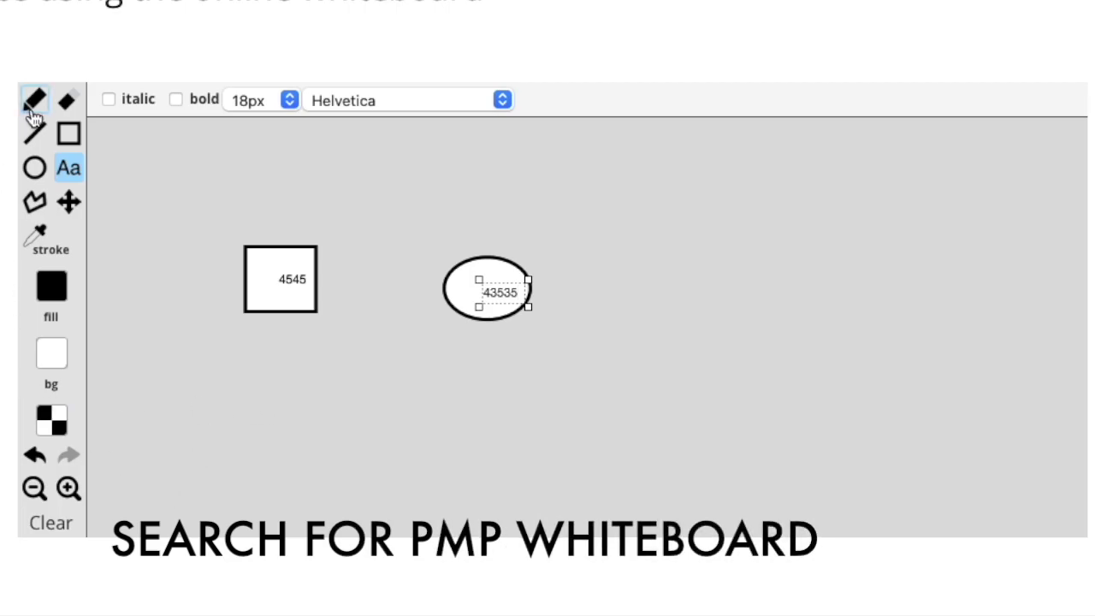
# Step: Handwrite "a+b" with the pencil and sketch four freehand circles linked by connector lines and an elbow arrow right of the square
pyautogui.click(34, 102)
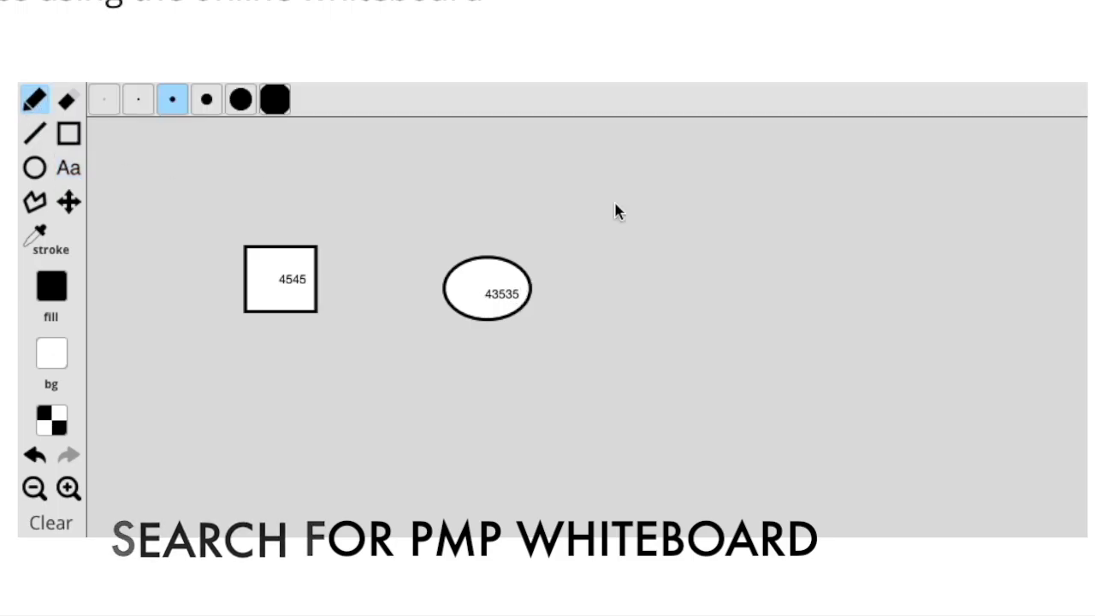
pyautogui.moveTo(686, 182)
pyautogui.mouseDown()
pyautogui.moveTo(700, 211)
pyautogui.moveTo(763, 184)
pyautogui.moveTo(744, 216)
pyautogui.mouseUp()
pyautogui.moveTo(698, 285)
pyautogui.mouseDown()
pyautogui.moveTo(655, 349)
pyautogui.moveTo(706, 289)
pyautogui.mouseUp()
pyautogui.moveTo(747, 333); pyautogui.dragTo(885, 335)
pyautogui.moveTo(916, 298)
pyautogui.mouseDown()
pyautogui.moveTo(950, 364)
pyautogui.moveTo(913, 296)
pyautogui.moveTo(913, 308)
pyautogui.mouseUp()
pyautogui.moveTo(865, 219)
pyautogui.mouseDown()
pyautogui.moveTo(906, 267)
pyautogui.moveTo(863, 223)
pyautogui.mouseUp()
pyautogui.moveTo(539, 272); pyautogui.dragTo(516, 210)
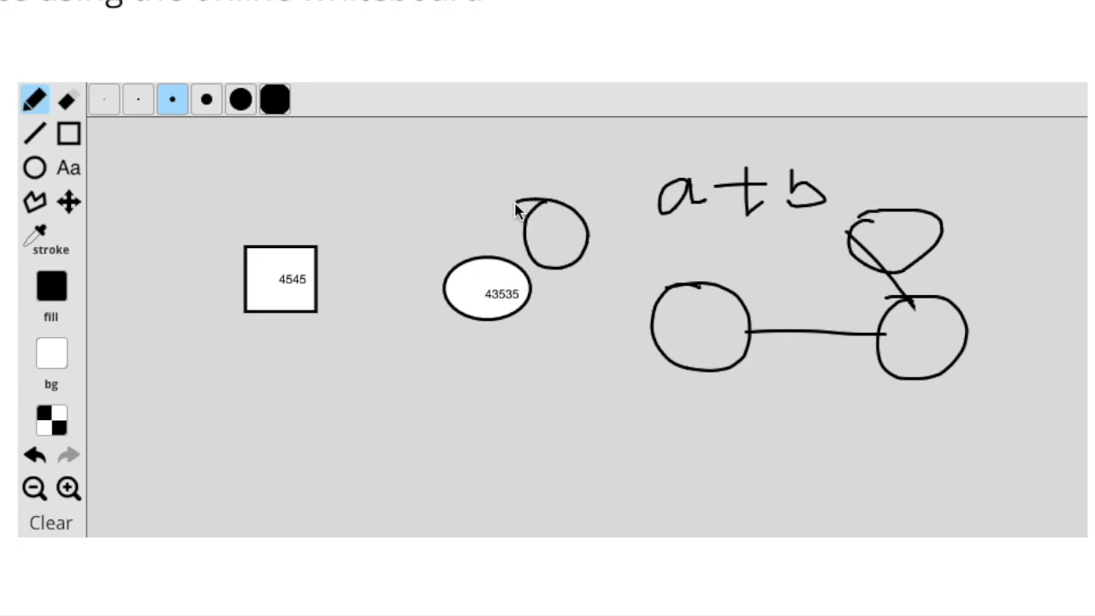
pyautogui.moveTo(572, 250)
pyautogui.mouseDown()
pyautogui.moveTo(576, 364)
pyautogui.moveTo(643, 343)
pyautogui.moveTo(643, 359)
pyautogui.mouseUp()
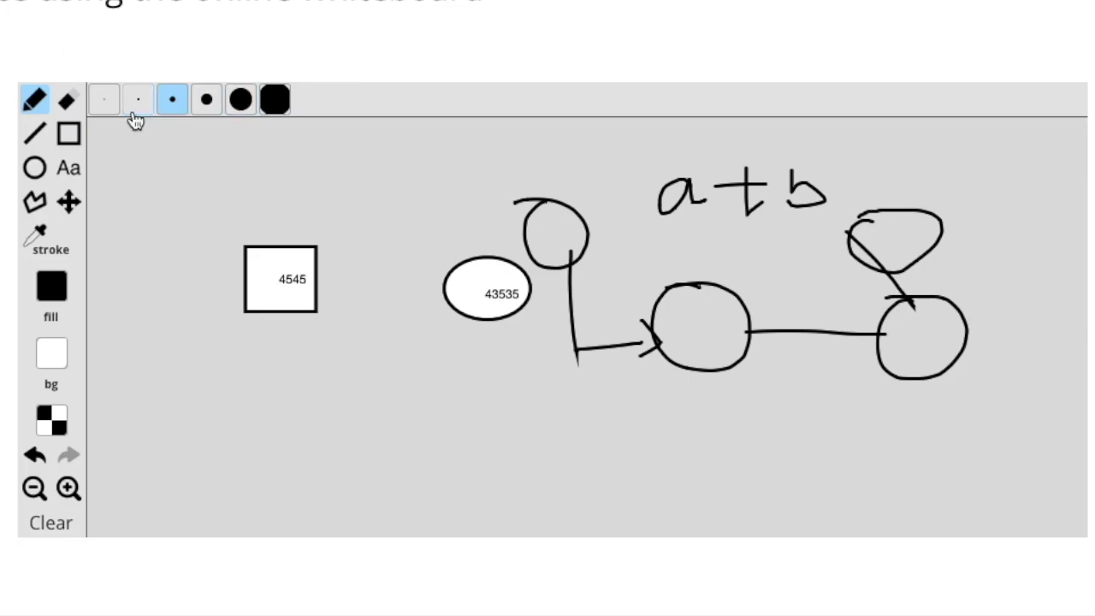
# Step: Clear the whiteboard and pencil two large freehand loops at the right end of the new square-and-ellipse diagram
pyautogui.click(51, 524)
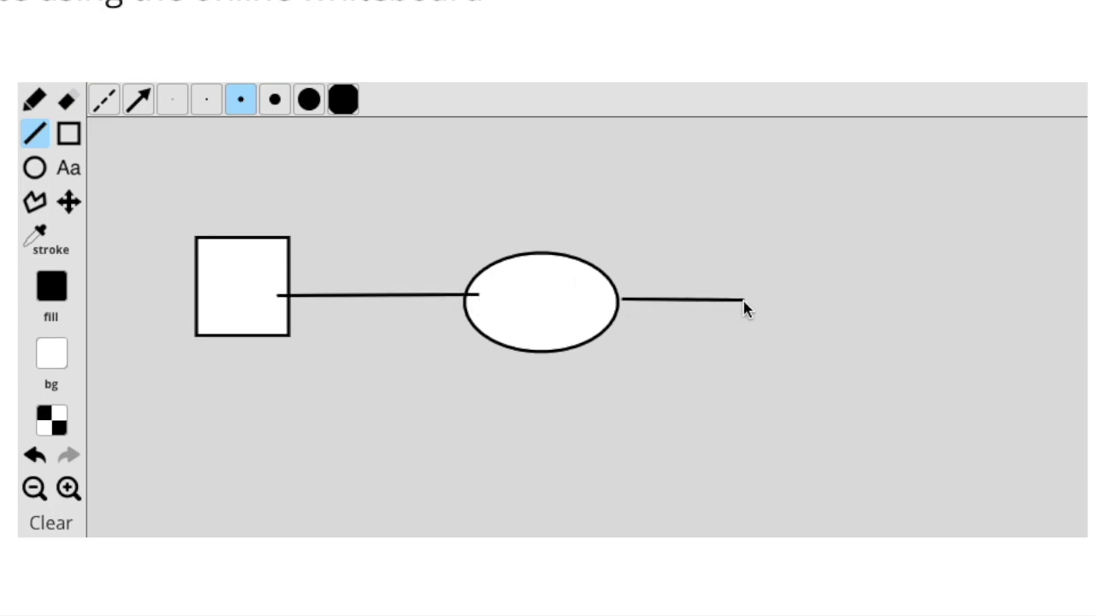
pyautogui.click(34, 100)
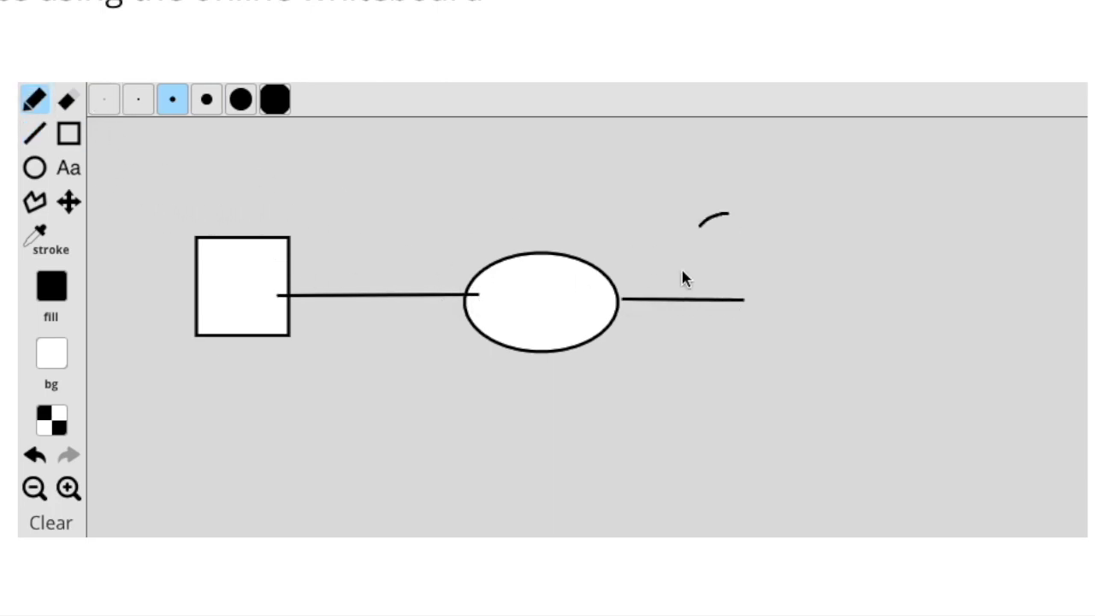
pyautogui.moveTo(682, 271); pyautogui.dragTo(686, 208)
pyautogui.moveTo(894, 351); pyautogui.dragTo(807, 211)
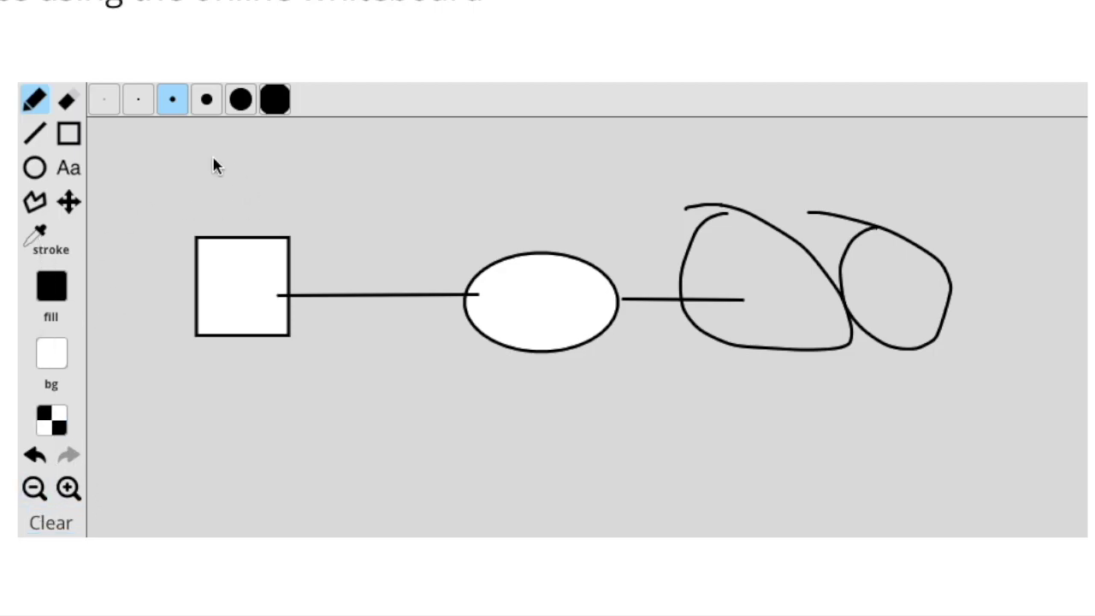
# Step: Draw a rectangle above the line between square and ellipse, and a wide one with the thickest outline above the ellipse
pyautogui.click(139, 103)
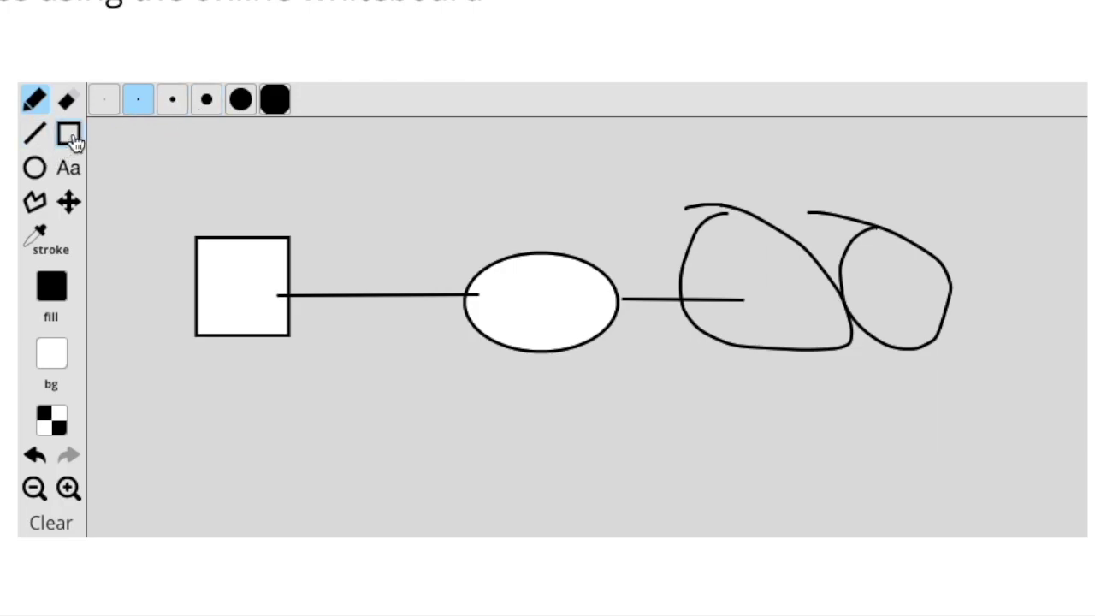
pyautogui.click(69, 136)
pyautogui.moveTo(316, 167); pyautogui.dragTo(412, 276)
pyautogui.click(274, 99)
pyautogui.moveTo(535, 152); pyautogui.dragTo(719, 274)
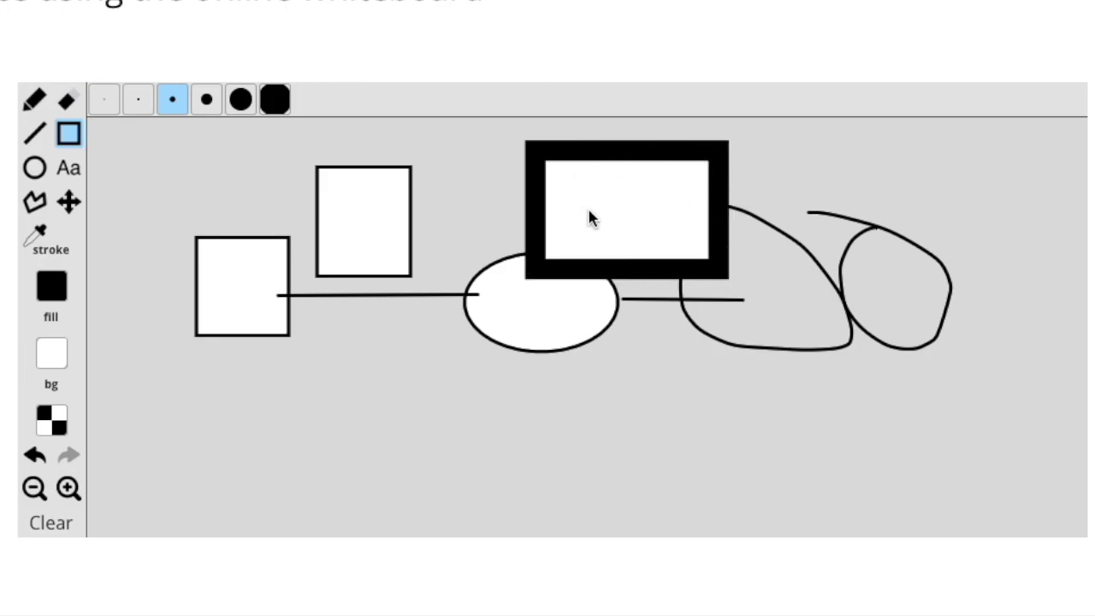
# Step: Draw a curved freehand line below the square and its connector with the pencil's second-thinnest stroke
pyautogui.click(34, 100)
pyautogui.click(137, 99)
pyautogui.moveTo(306, 335); pyautogui.dragTo(396, 439)
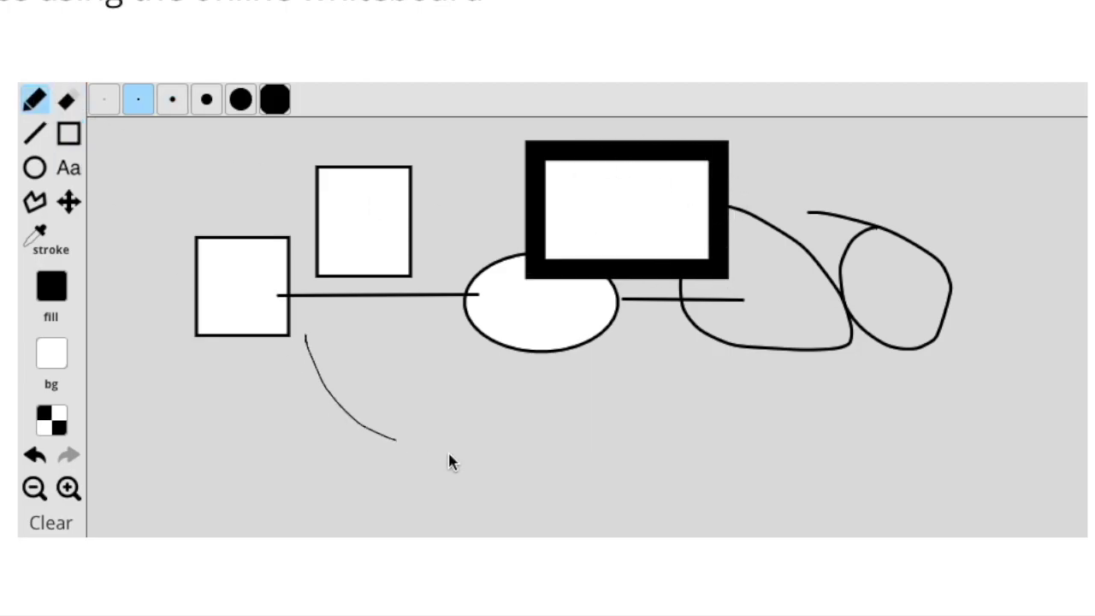
pyautogui.moveTo(451, 462); pyautogui.dragTo(490, 456)
# Step: Scribble large overlapping freehand loops across the middle of the diagram with the pencil's thickest stroke
pyautogui.click(274, 99)
pyautogui.moveTo(358, 314)
pyautogui.mouseDown()
pyautogui.moveTo(618, 463)
pyautogui.moveTo(592, 386)
pyautogui.moveTo(386, 422)
pyautogui.moveTo(574, 316)
pyautogui.moveTo(475, 332)
pyautogui.mouseUp()
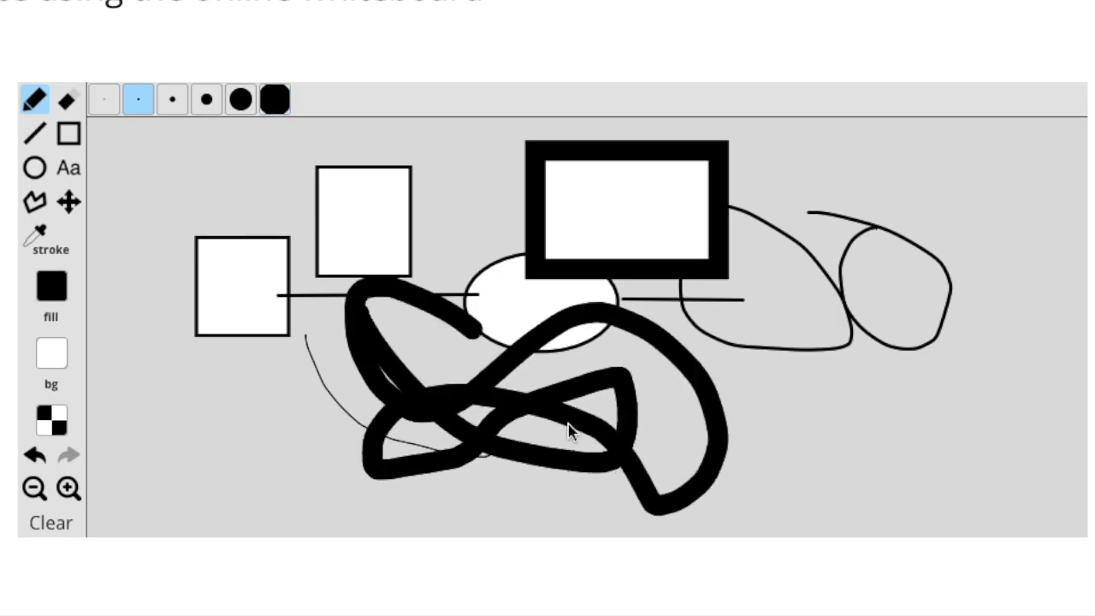
pyautogui.moveTo(569, 430)
pyautogui.mouseDown()
pyautogui.moveTo(368, 248)
pyautogui.moveTo(339, 279)
pyautogui.mouseUp()
# Step: Draw freehand loops around the leftmost square with a medium pencil stroke, and clear the entire whiteboard
pyautogui.click(174, 101)
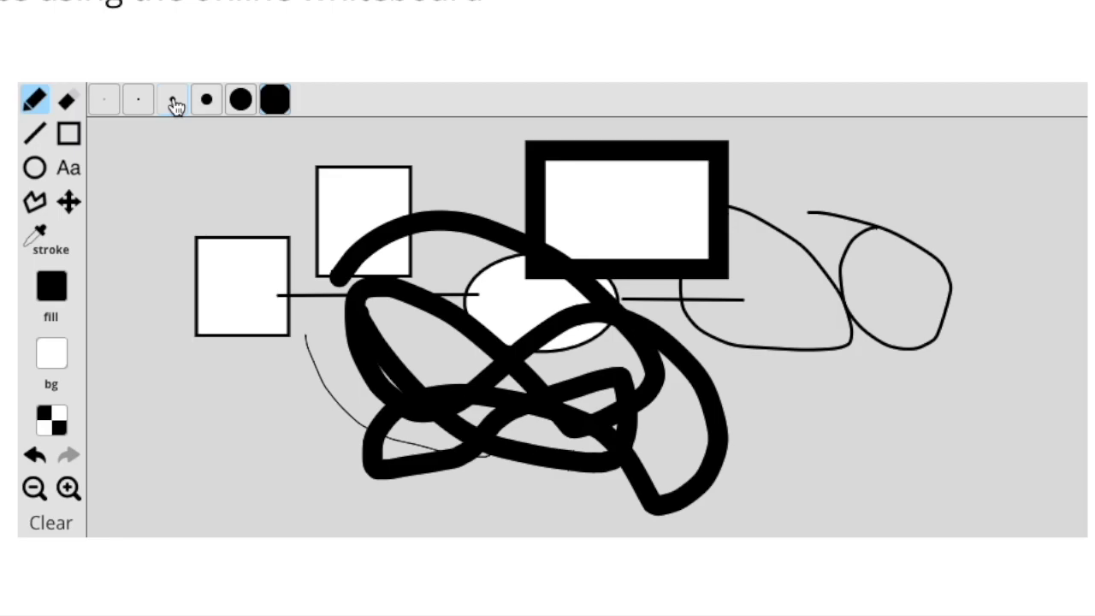
pyautogui.moveTo(174, 188)
pyautogui.mouseDown()
pyautogui.moveTo(257, 214)
pyautogui.moveTo(289, 251)
pyautogui.moveTo(150, 238)
pyautogui.mouseUp()
pyautogui.moveTo(183, 305); pyautogui.dragTo(186, 310)
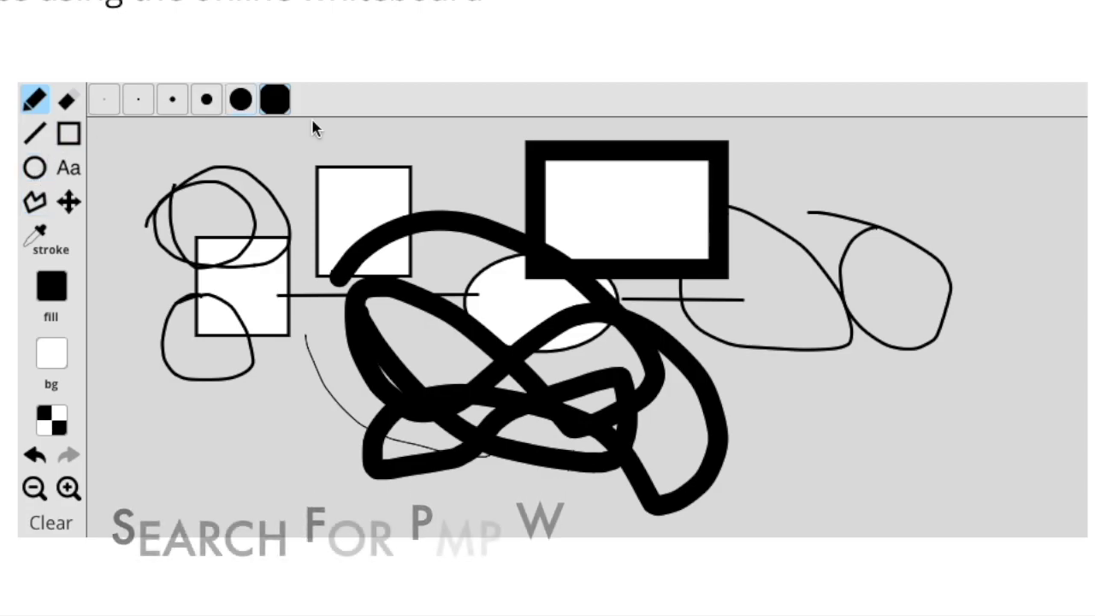
pyautogui.click(69, 532)
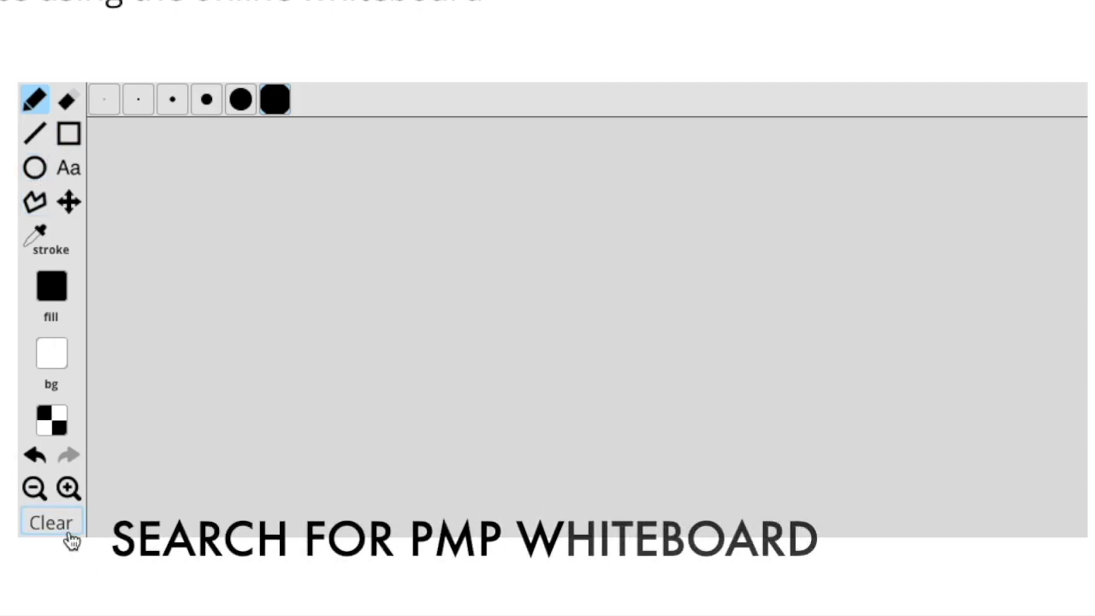